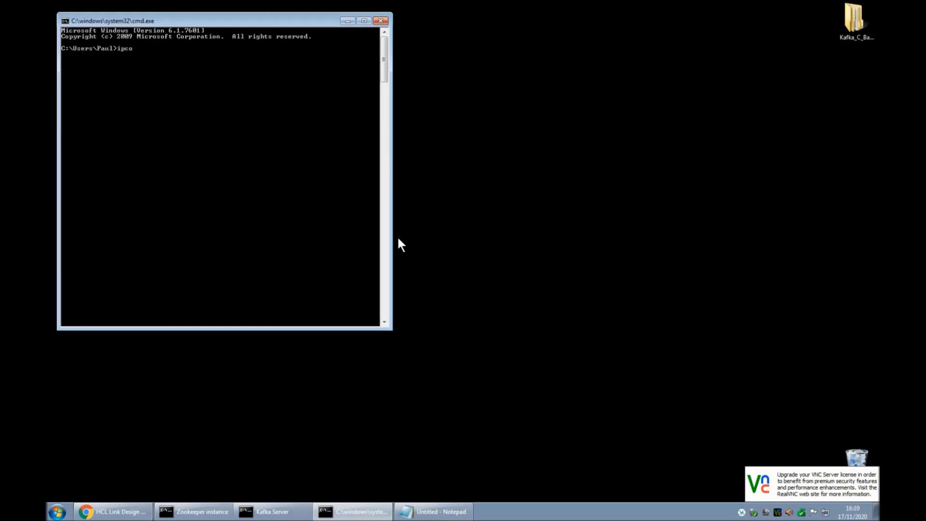
Find the IPv4 address 192.168.123.92 with ipconfig | find "123", then exit the console.
text(| find "123")
key(Return)
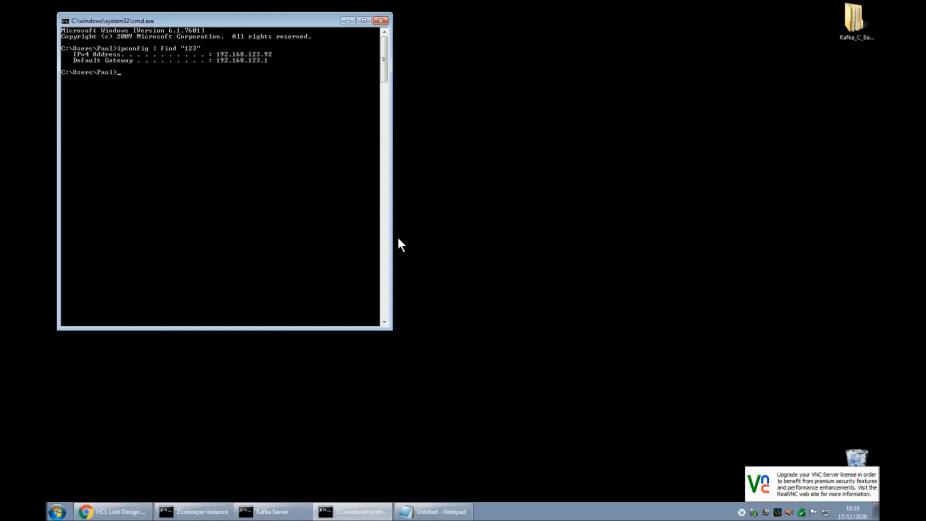
text(exit)
key(Return)
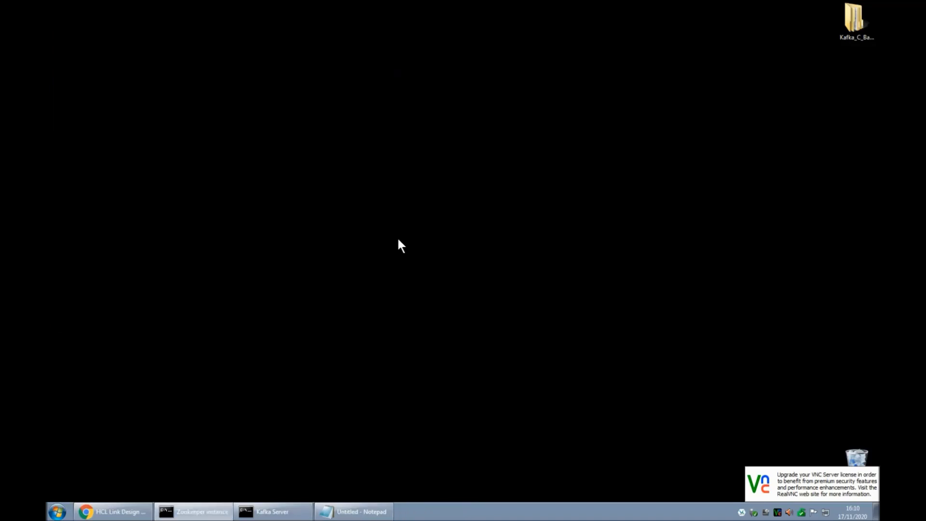
click(207, 512)
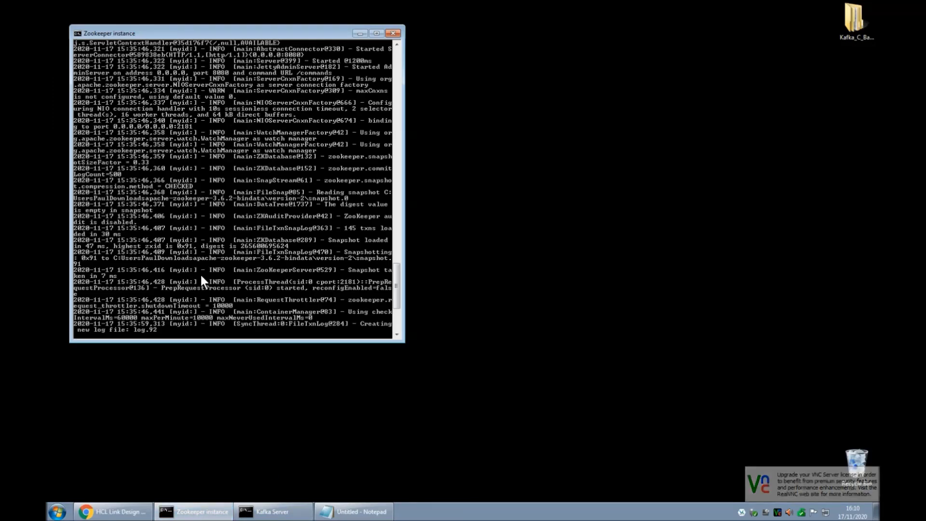
click(290, 514)
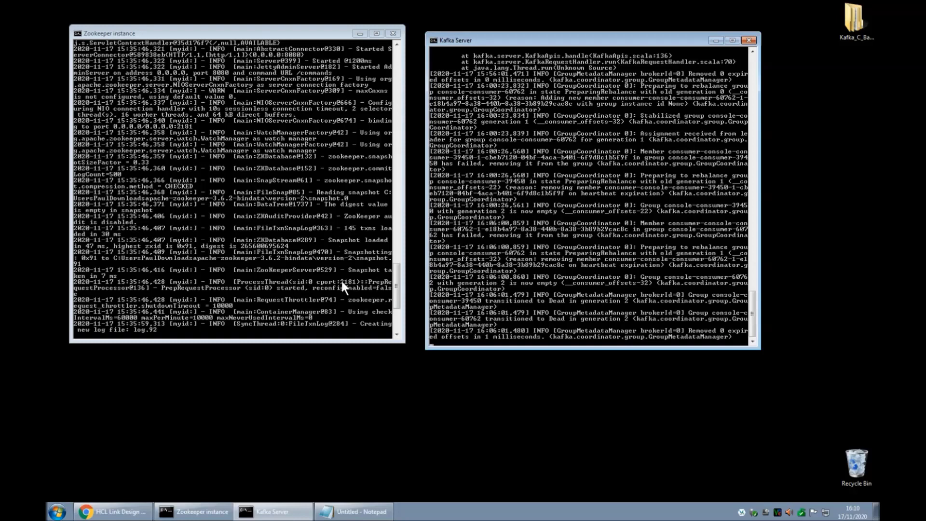
click(360, 34)
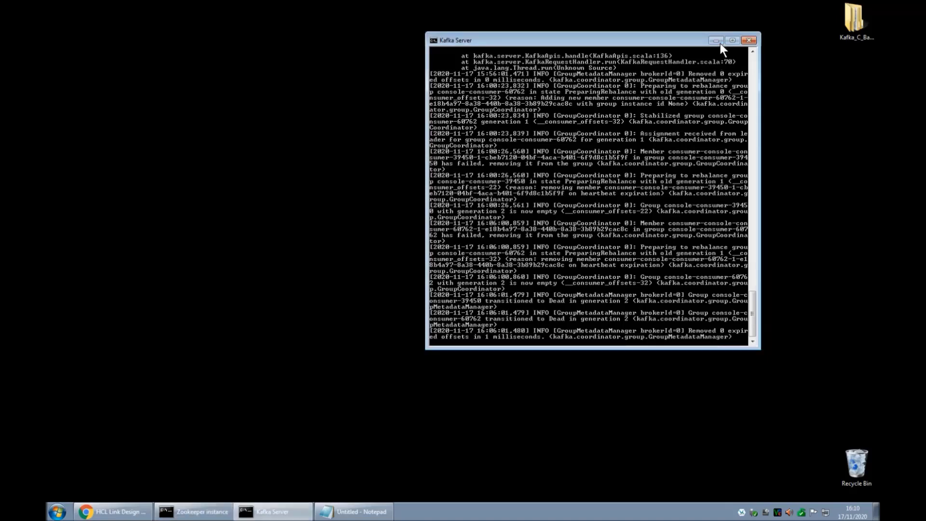
click(716, 41)
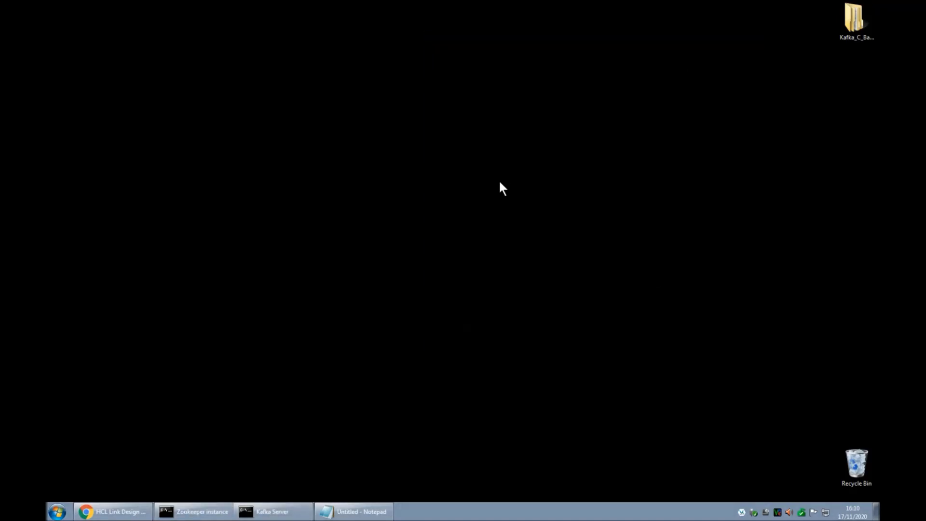
key(super+r)
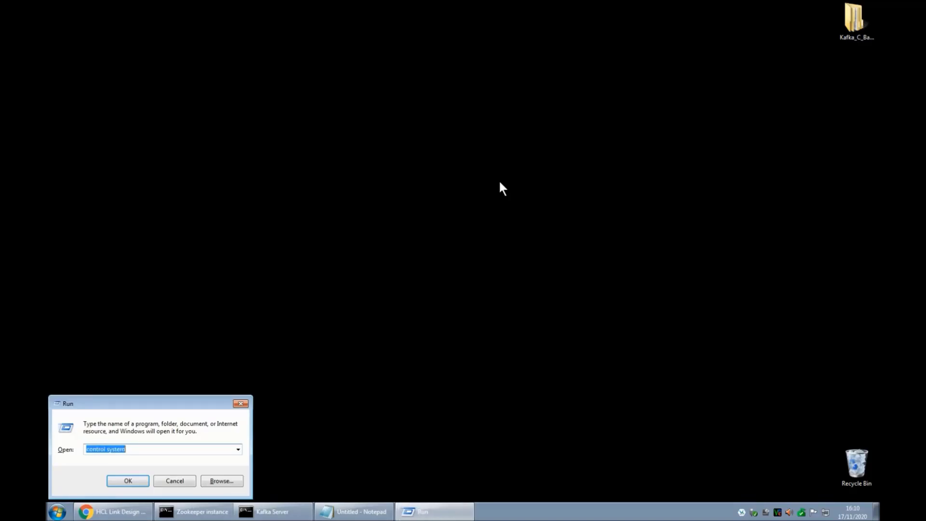
Launch the Kafka consumer with StartConsumer.cmd and move its console to the right.
key(Down)
key(Down)
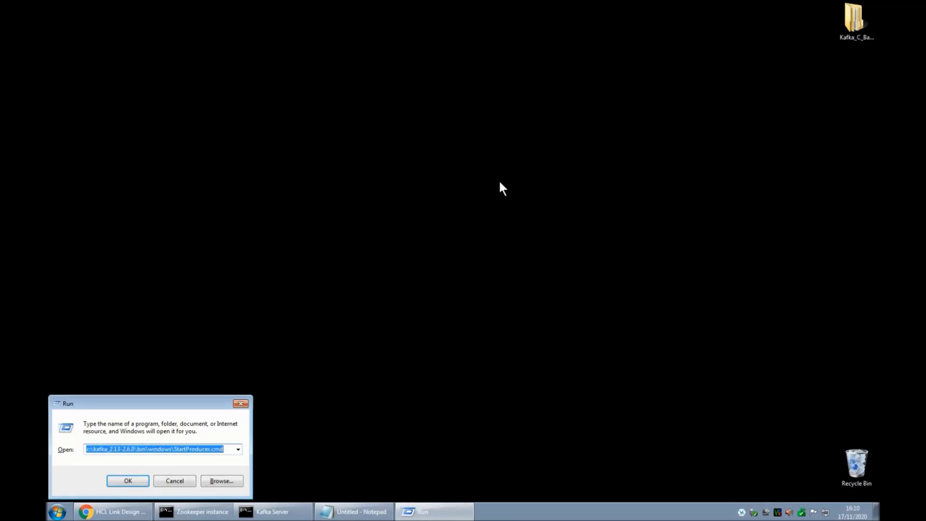
key(Return)
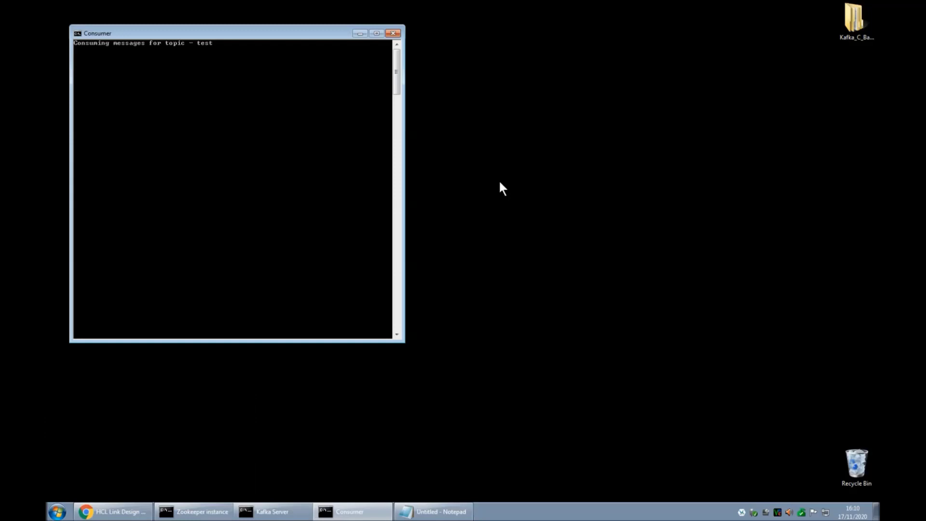
drag(298, 36, 730, 69)
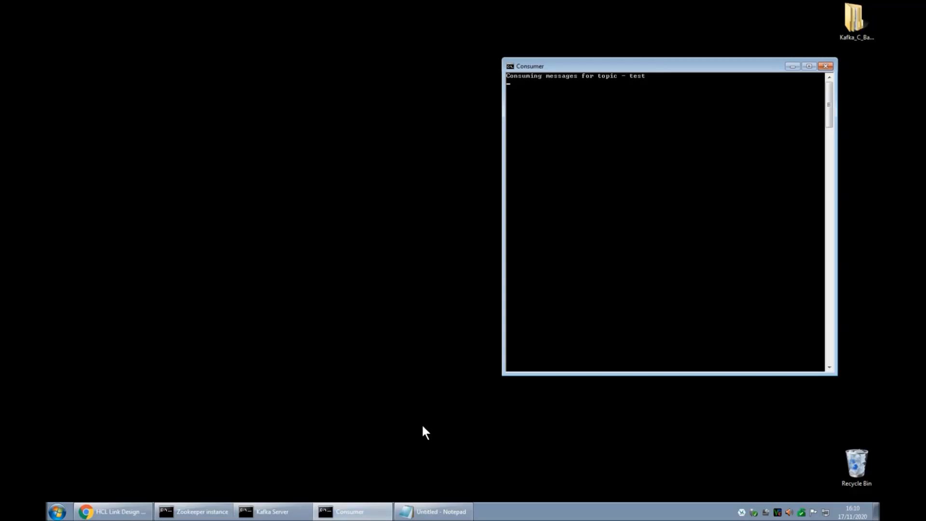
Launch the Kafka producer with StartProducer.cmd from Win+R history and reposition its console.
key(super+r)
key(Down)
key(Down)
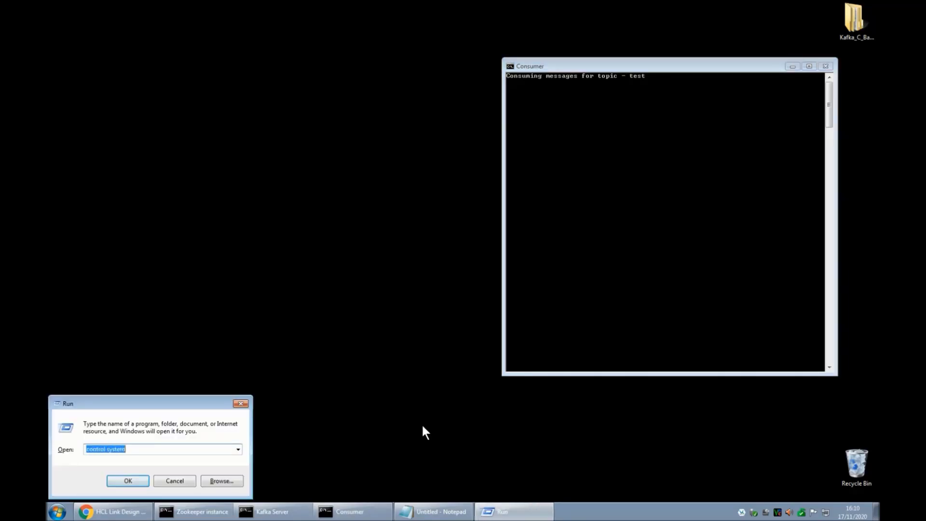
key(Down)
key(Down)
key(Return)
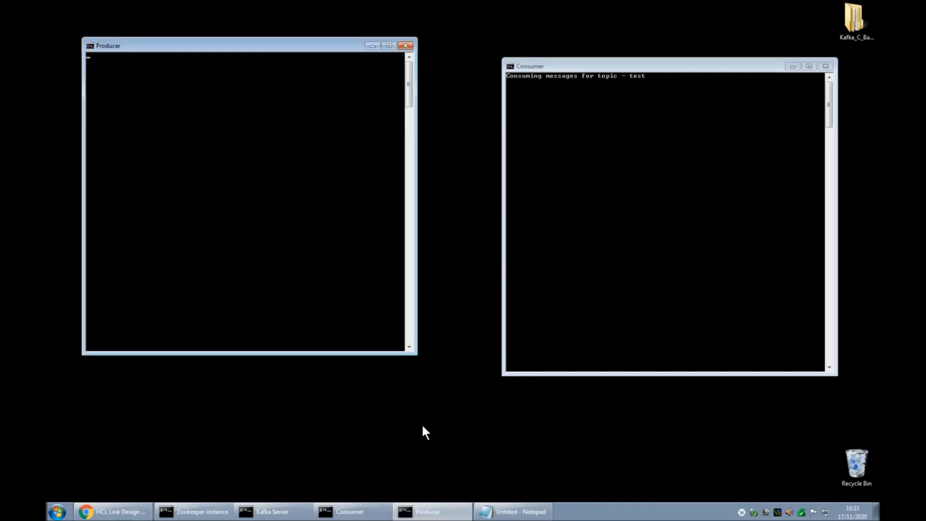
drag(282, 48, 307, 77)
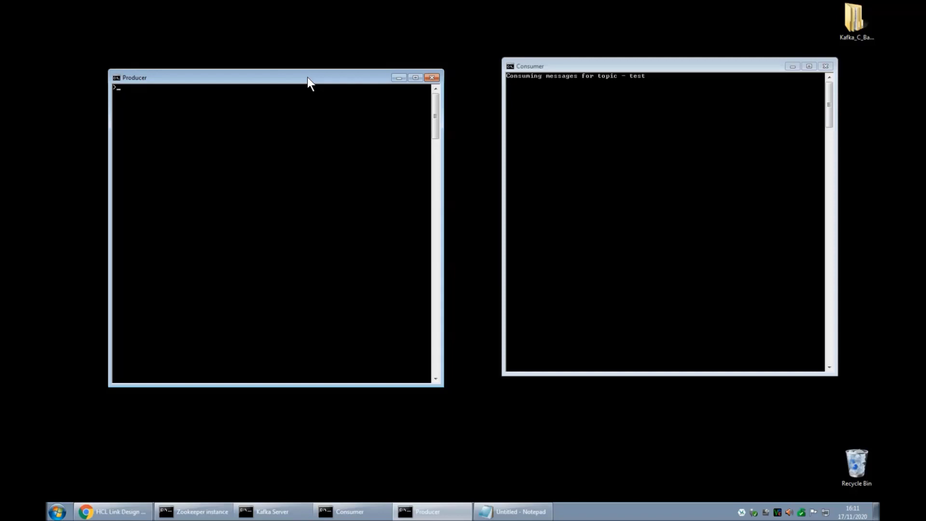
Send 'Hello from DOS' from the producer console, then switch to Chrome.
text(Hello from DOS!)
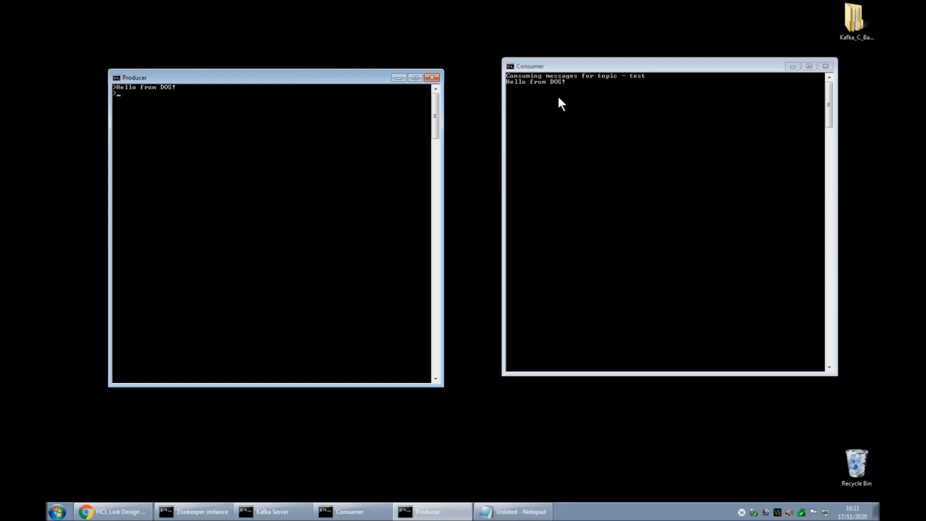
click(120, 514)
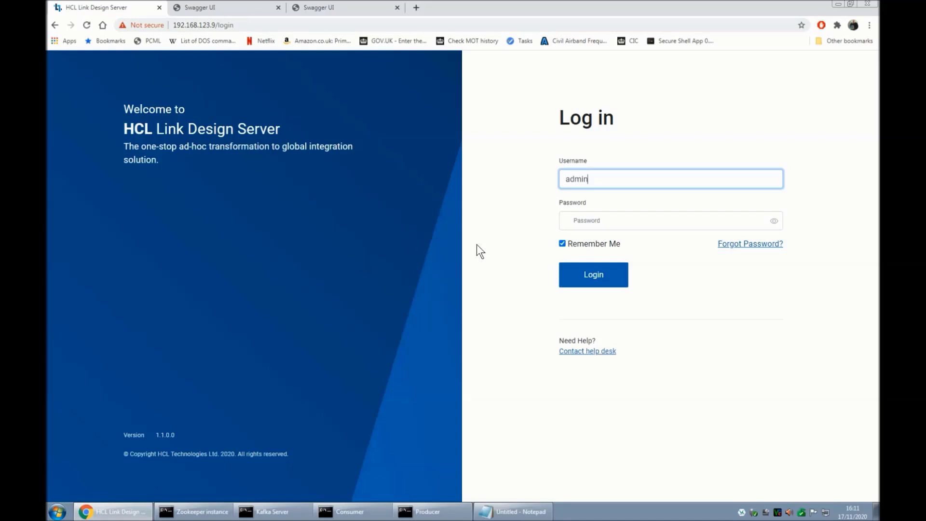
Log in to HCL Link Design Server with the administrator password.
key(Tab)
text(admin)
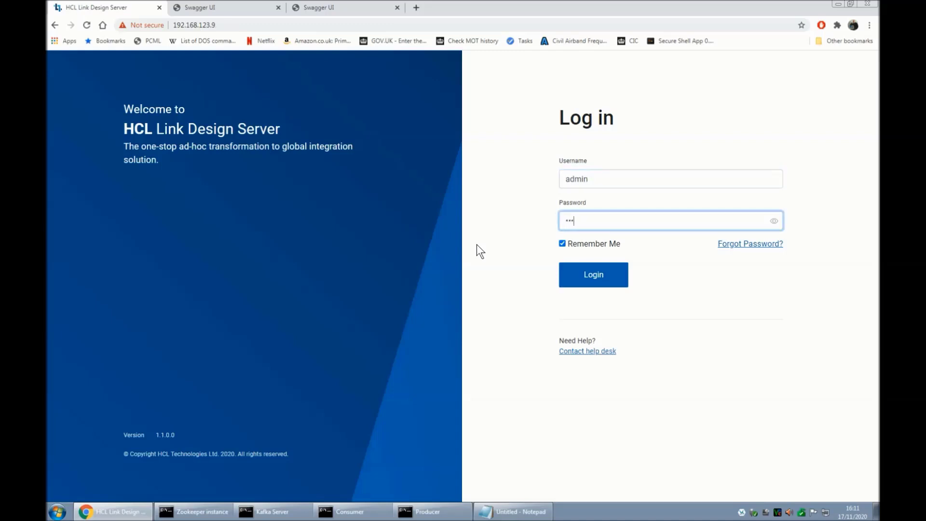
key(Return)
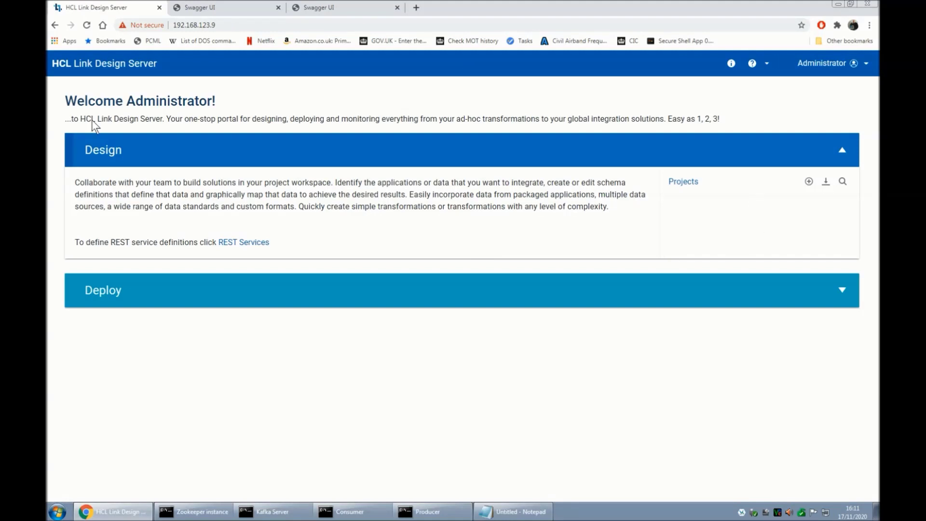
Reload the Swagger endpoint catalog to confirm it is empty, then start a new project.
click(334, 10)
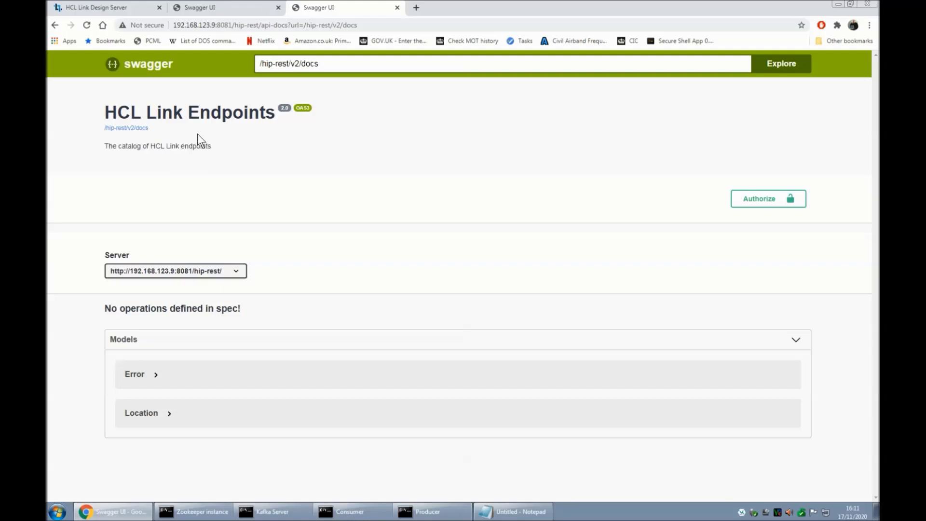
click(238, 27)
click(86, 25)
click(110, 9)
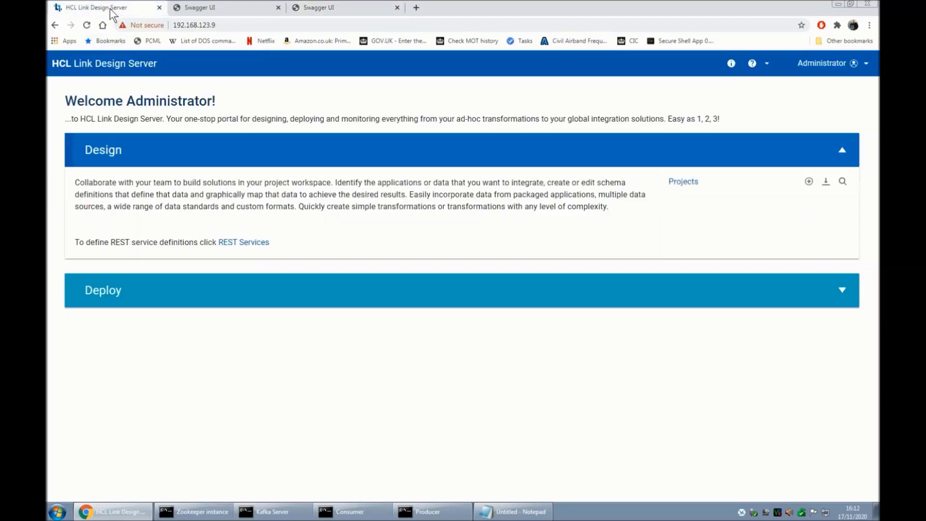
click(809, 182)
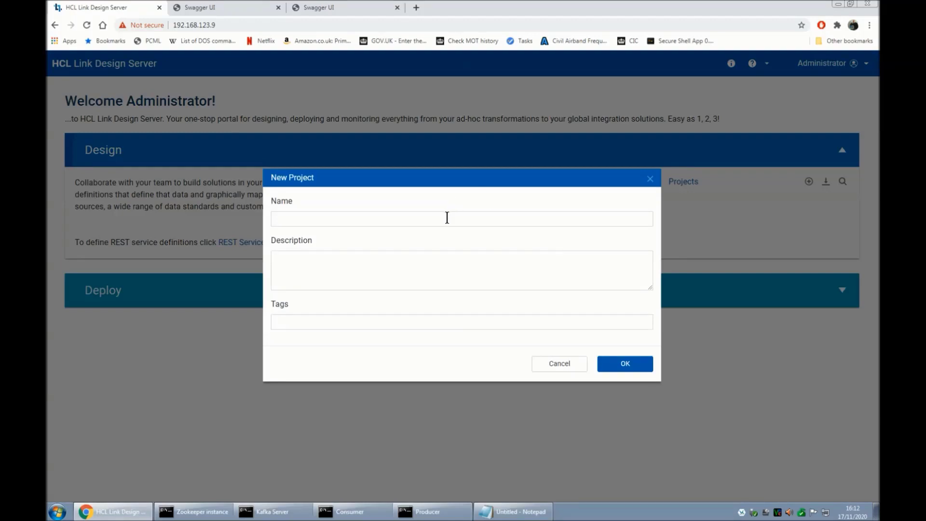
Create the ApacheKafka project and open its workspace.
click(448, 218)
text(ApacheKafka)
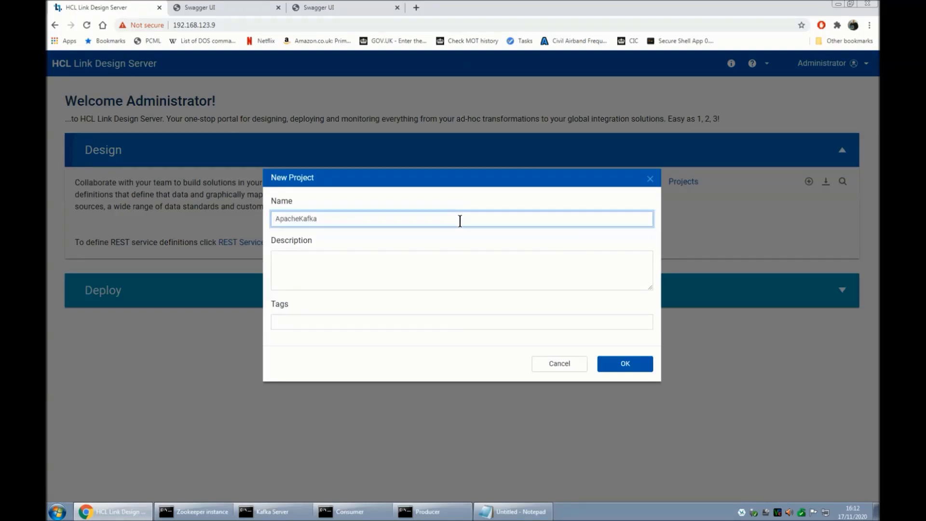
key(Return)
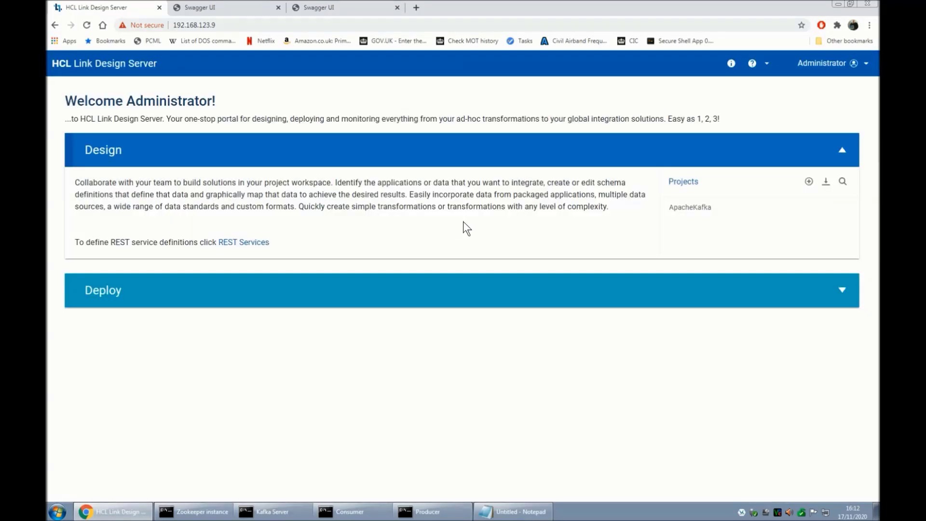
click(696, 208)
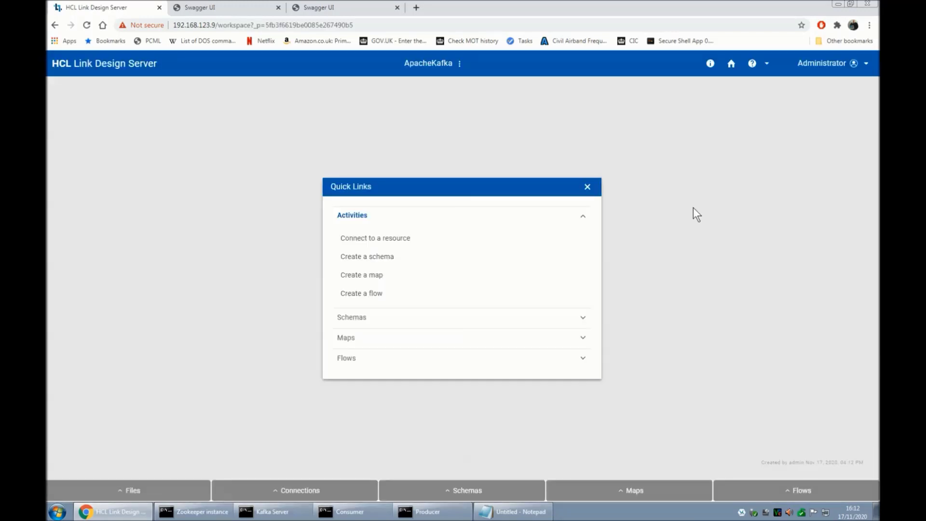
Create a new schema named Generic.
click(466, 490)
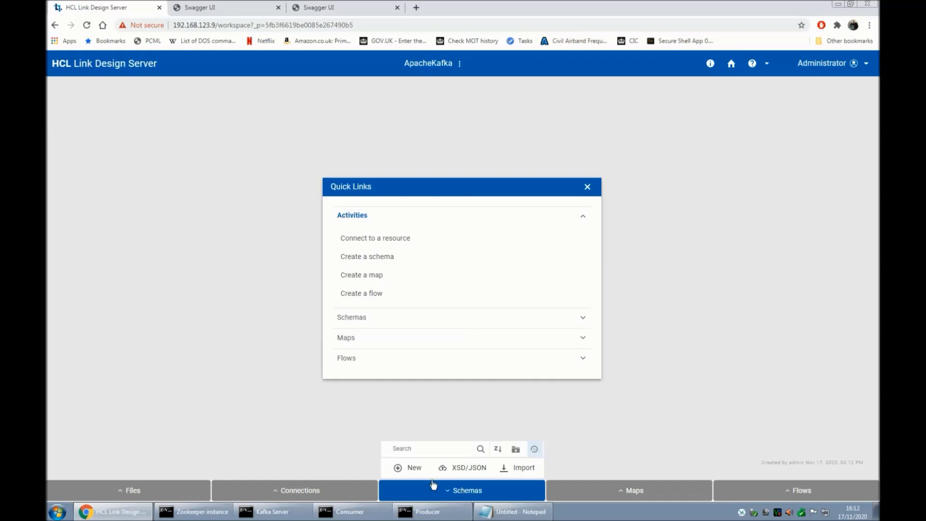
click(398, 468)
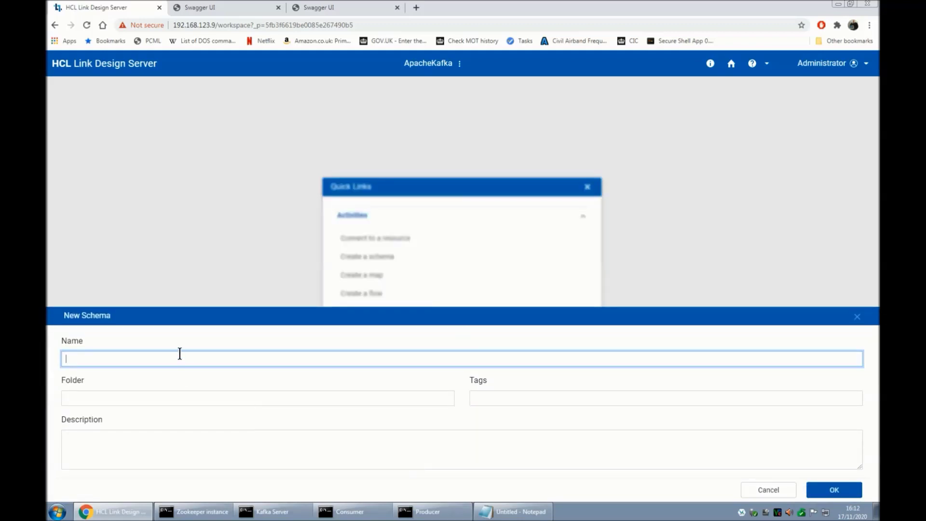
text(Generic)
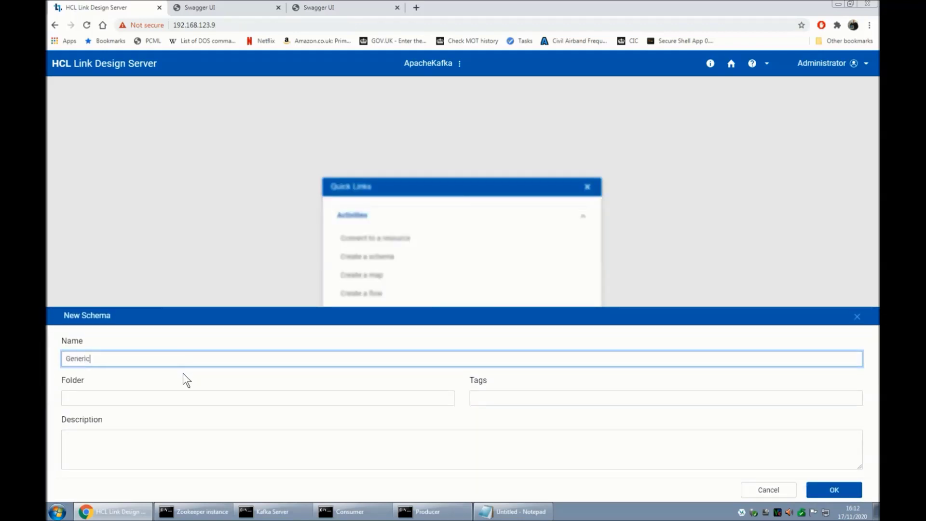
click(832, 489)
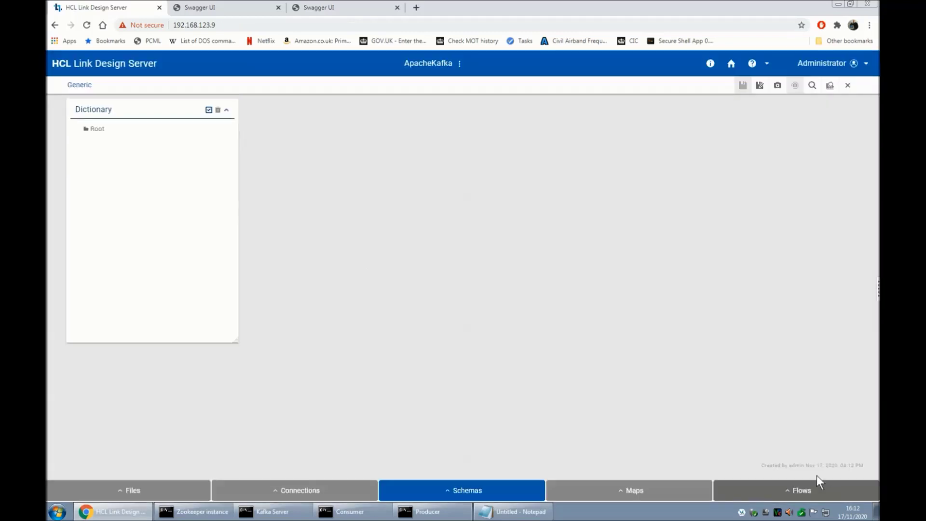
Add an item type TextItem under Root and save the Generic schema.
right_click(98, 128)
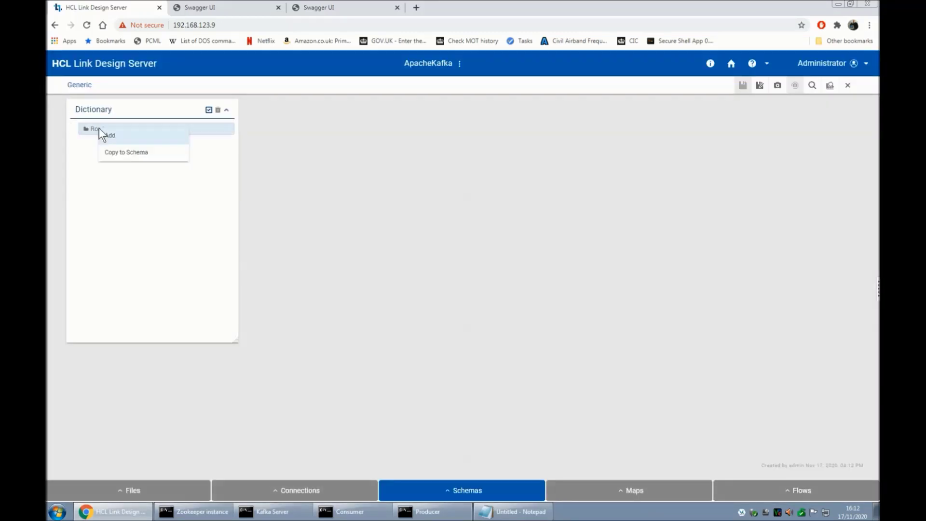
click(128, 137)
click(374, 139)
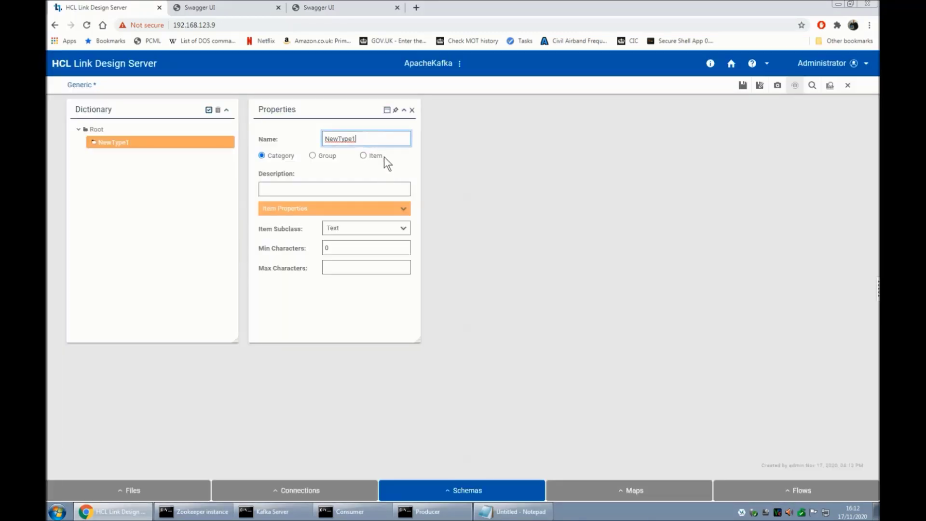
key(ctrl+a)
text(TextItem)
click(363, 156)
click(412, 111)
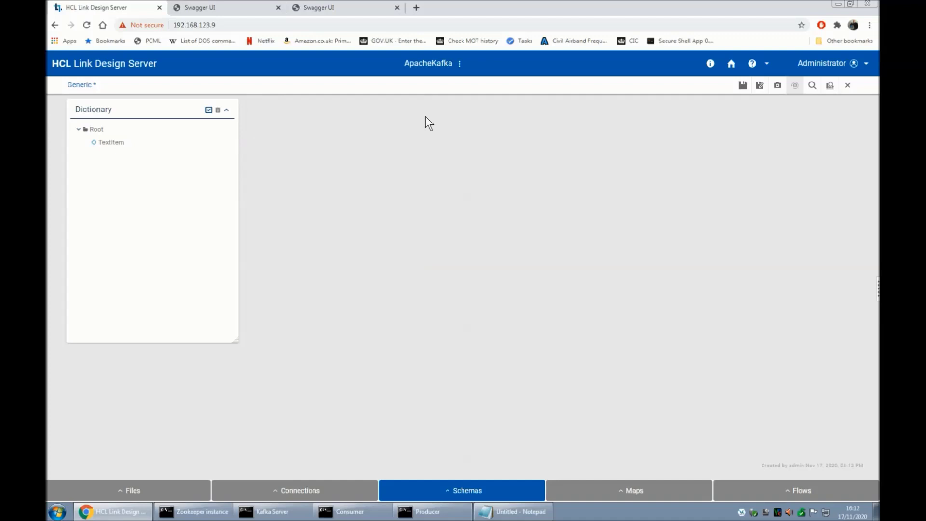
click(741, 85)
Close the schema editor and create a new map named Producer.
click(847, 85)
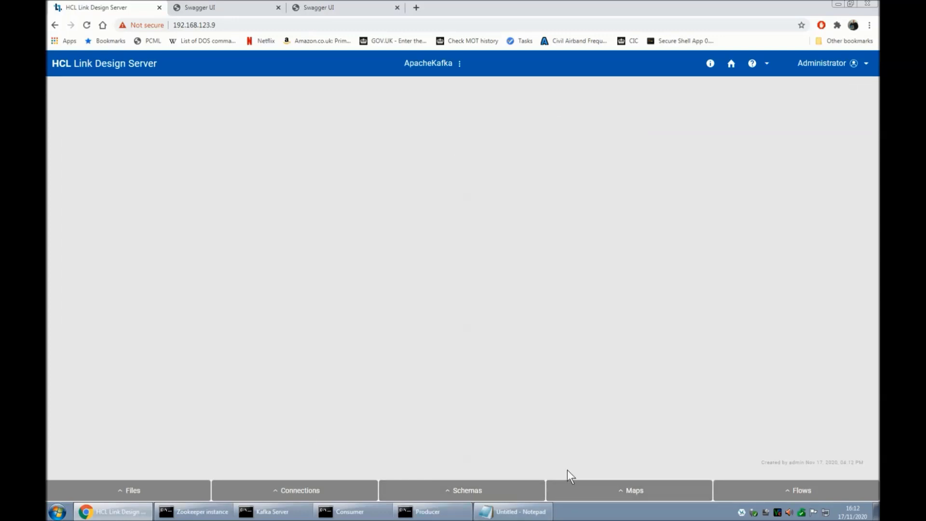
click(639, 491)
click(633, 468)
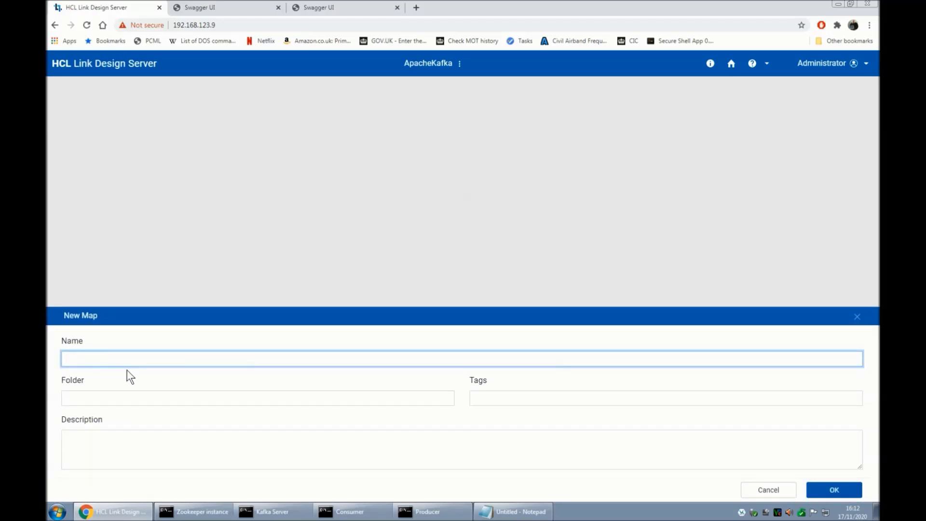
text(Producer)
key(Return)
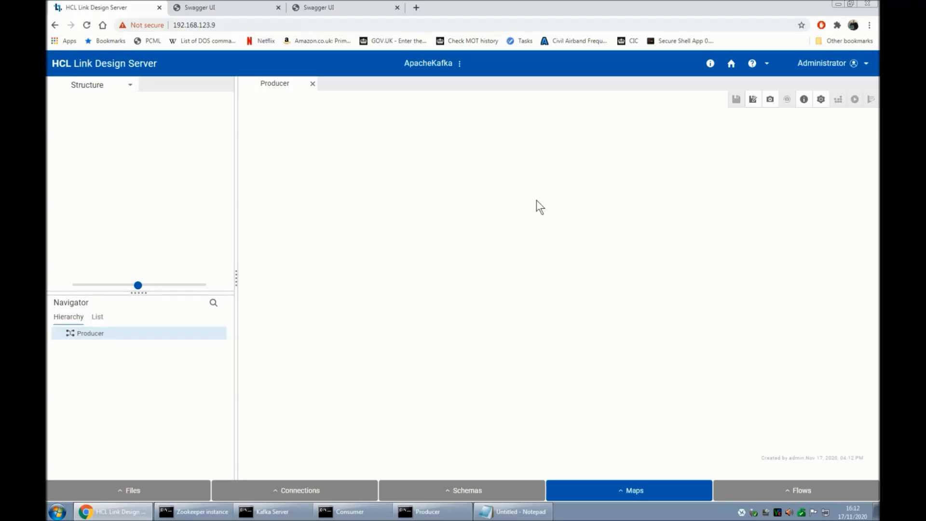
Start a source card named In1 in the Producer map.
click(91, 86)
click(92, 100)
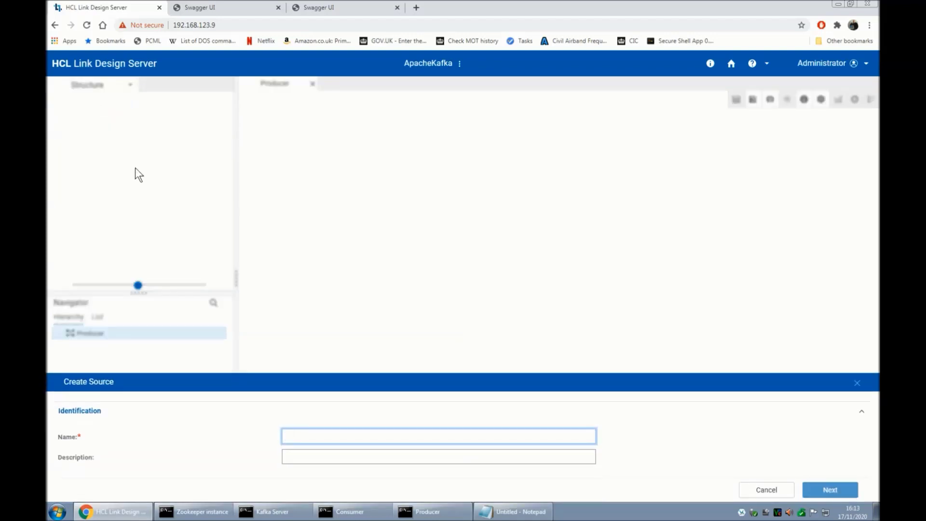
text(In1)
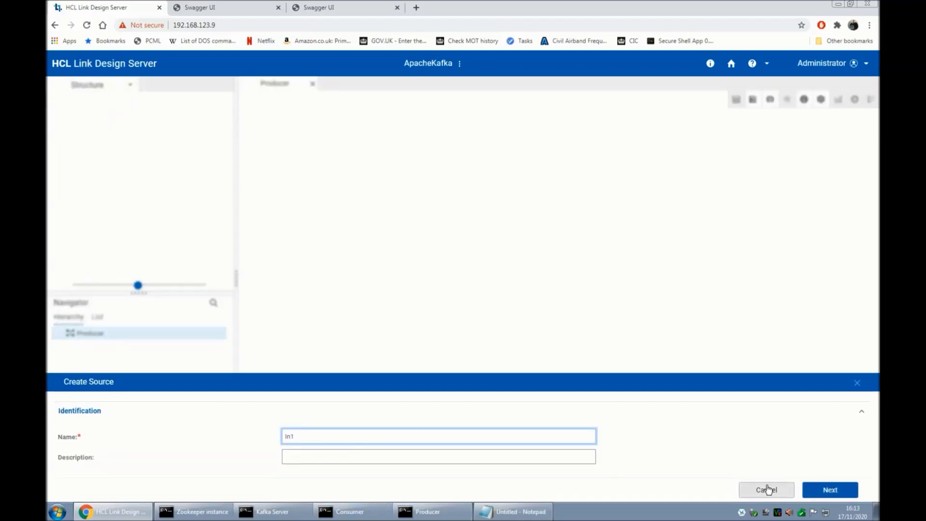
click(816, 490)
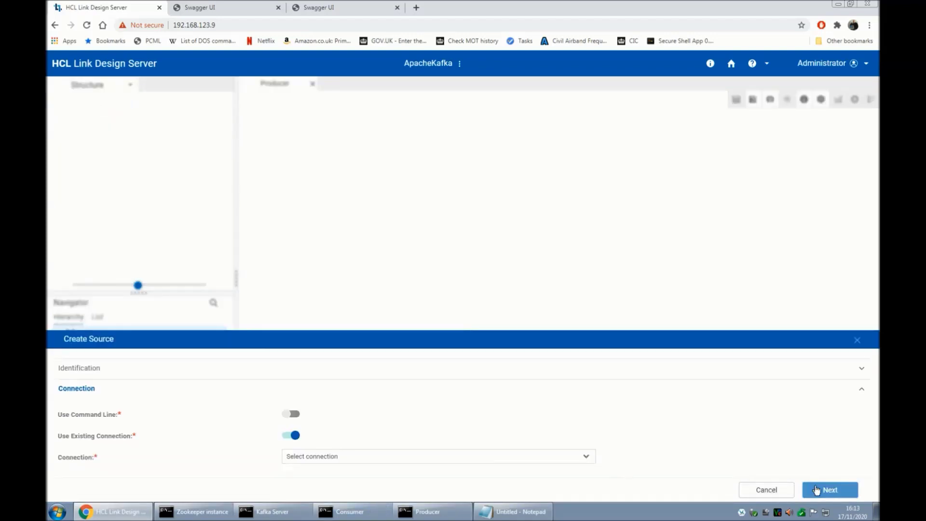
Give In1 a new Echo connection instead of an existing one.
click(292, 414)
click(314, 392)
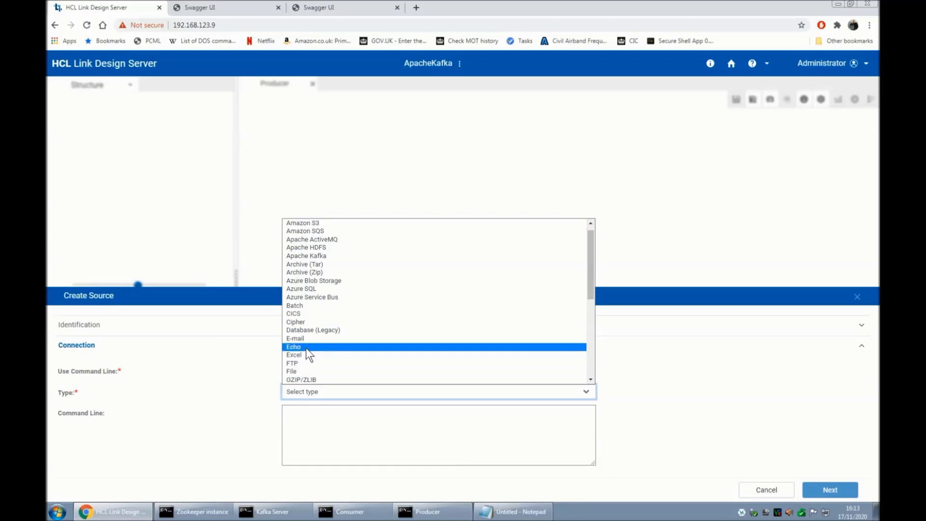
click(306, 349)
click(291, 371)
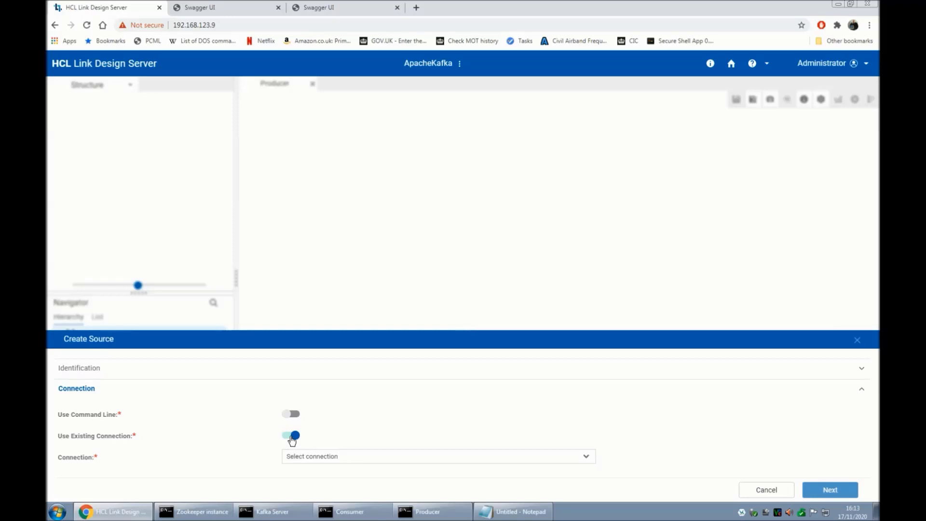
click(291, 436)
click(306, 456)
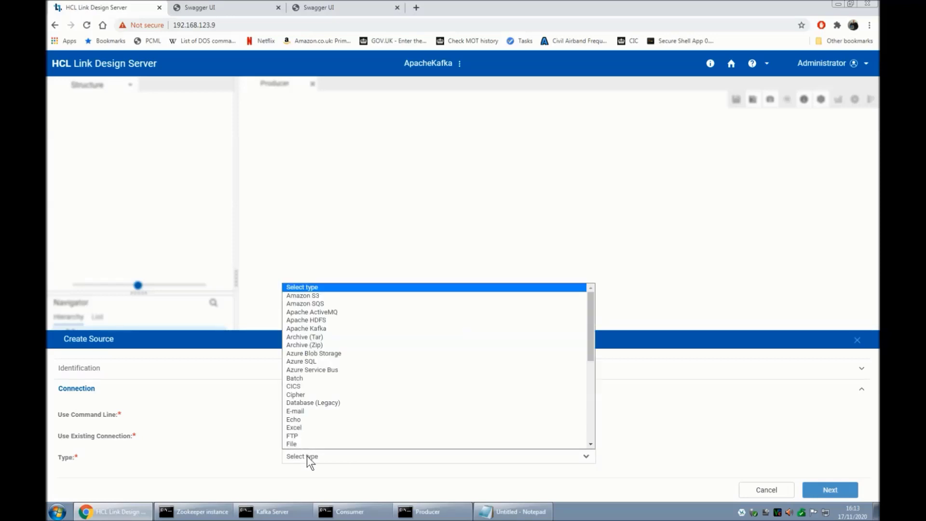
click(305, 419)
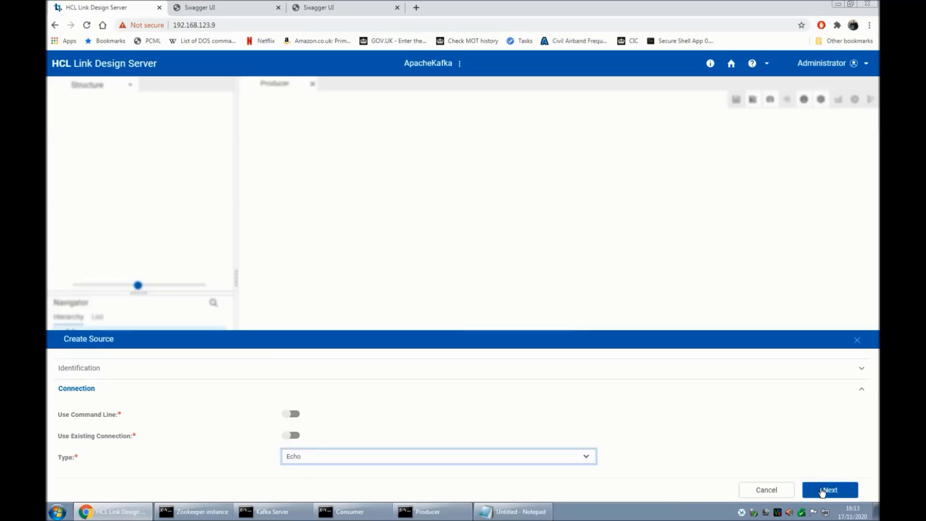
click(825, 490)
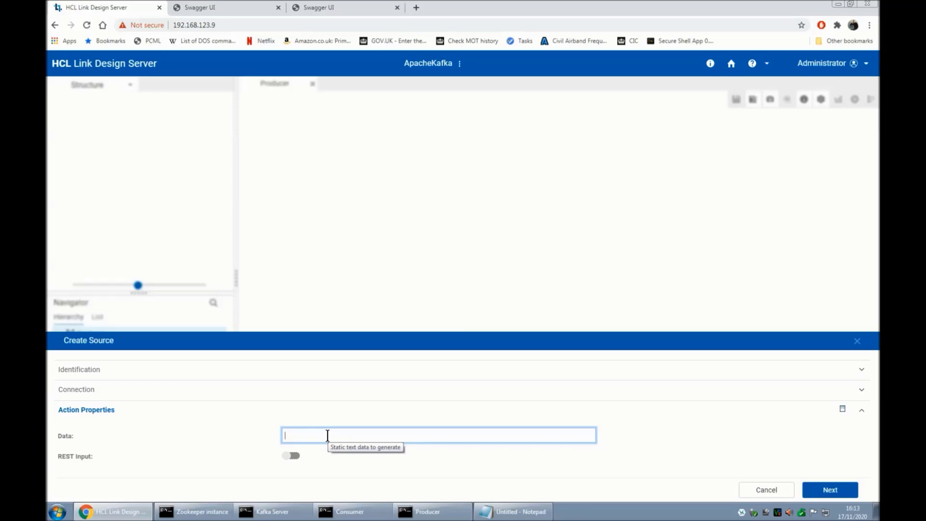
Set the Echo data to 'This is a message from HCL Link' and enable REST Input.
text(This i)
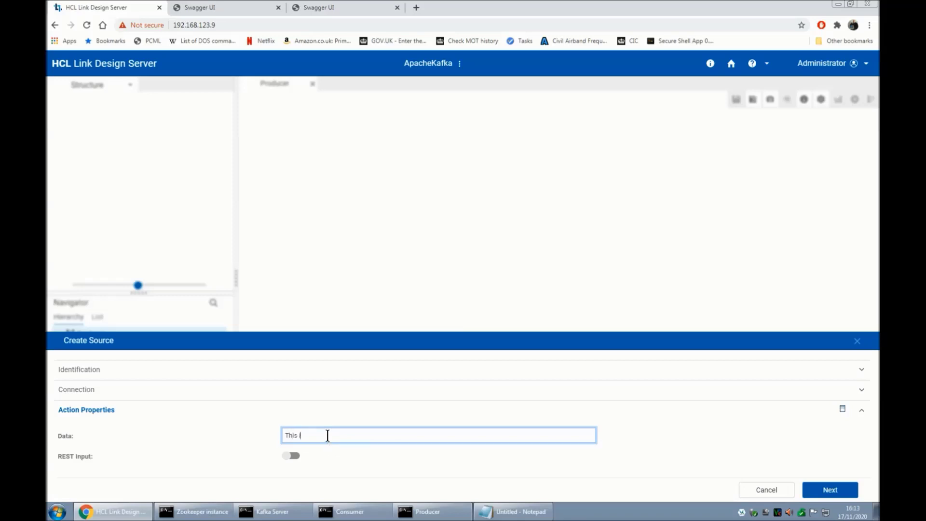
text(s a message from HCL Link)
click(292, 455)
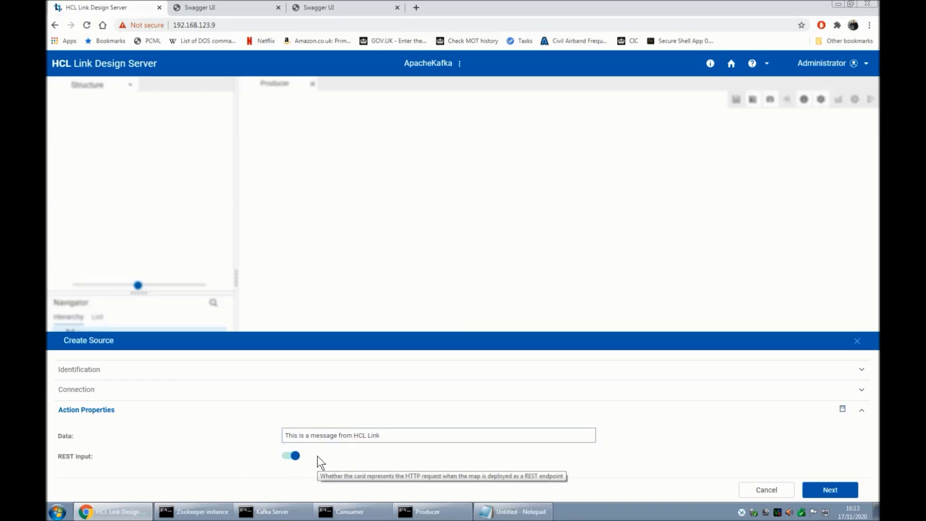
click(845, 494)
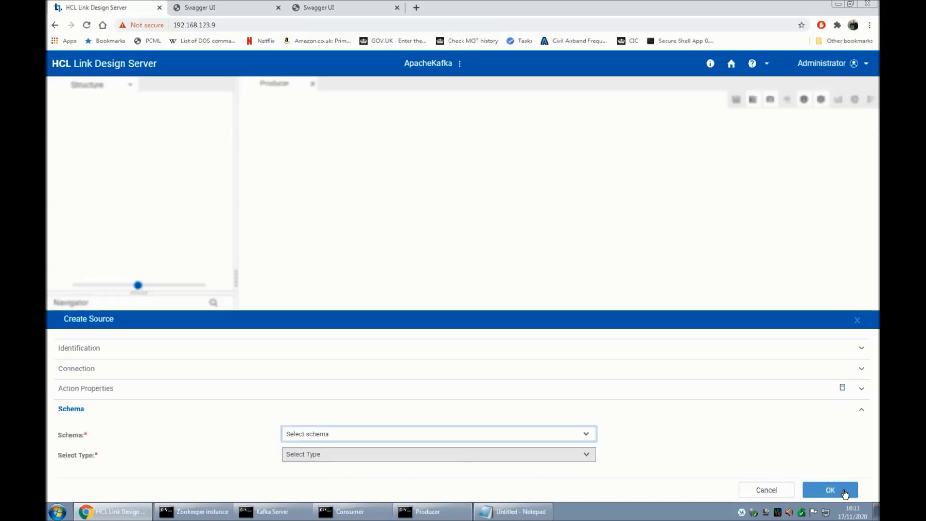
Type In1 as Generic schema, TextItem type, and finish the source card.
click(308, 434)
click(307, 453)
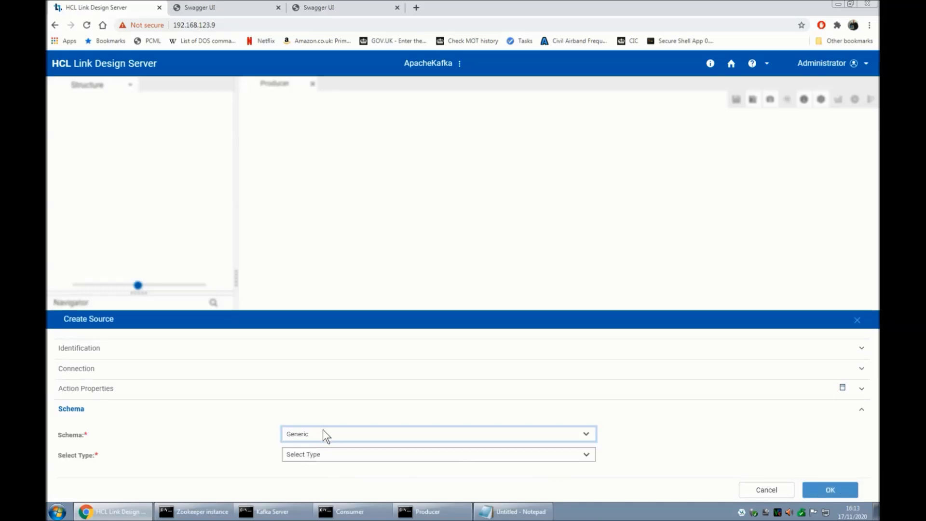
click(317, 453)
click(337, 436)
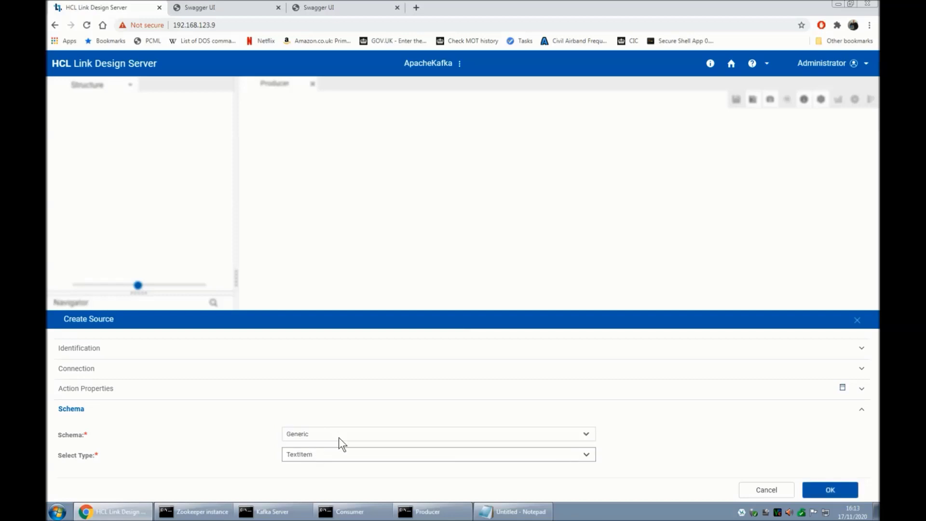
click(823, 490)
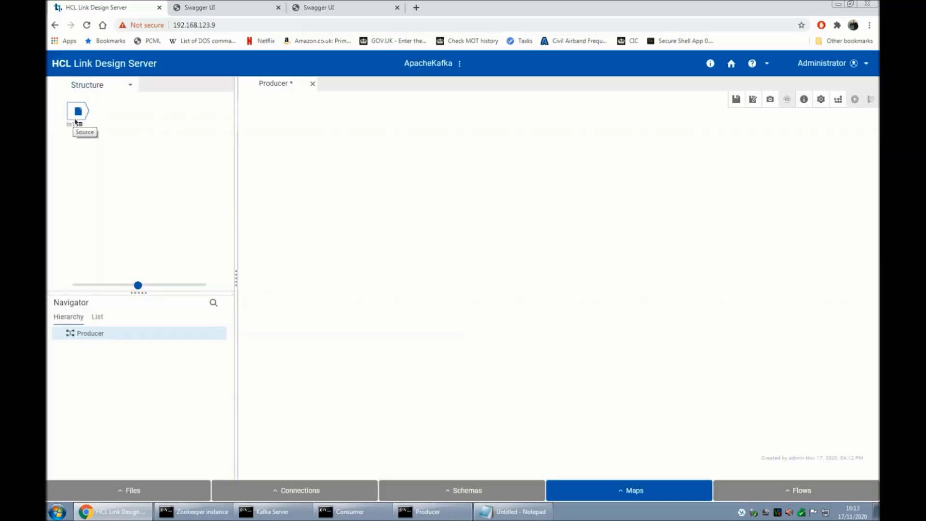
Create an Out1 target card with a new Apache Kafka connection.
click(94, 87)
click(97, 117)
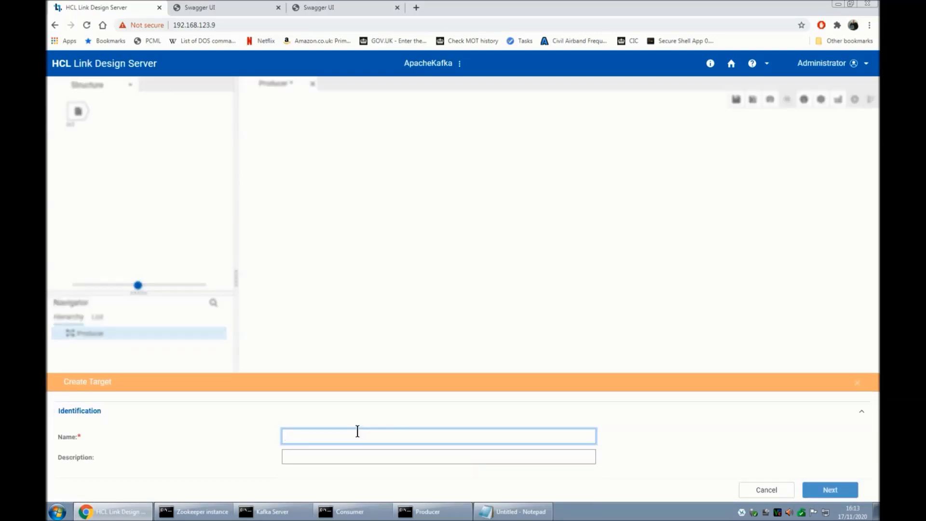
text(Out1)
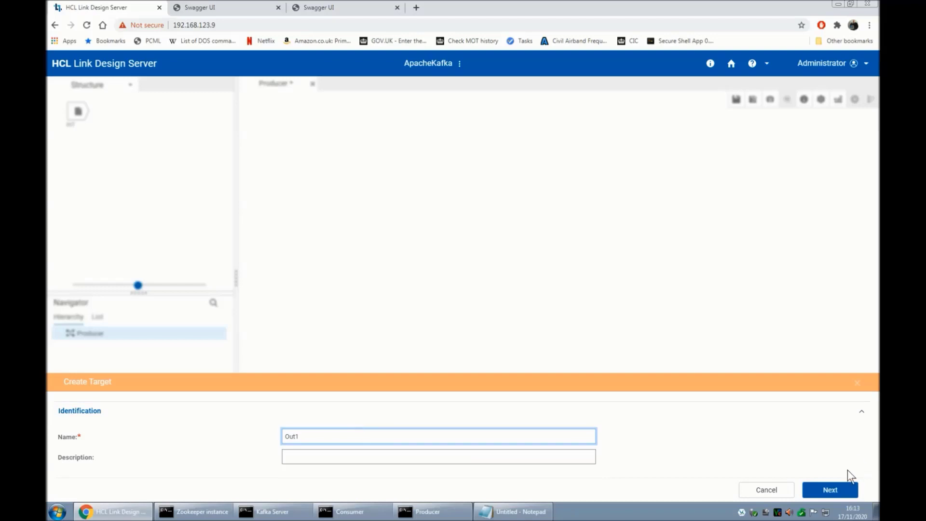
click(829, 490)
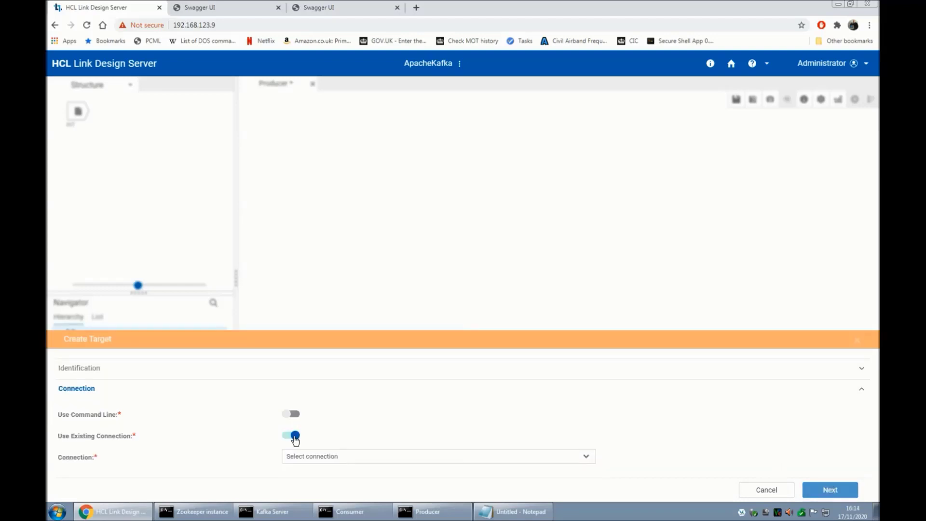
click(295, 436)
click(293, 415)
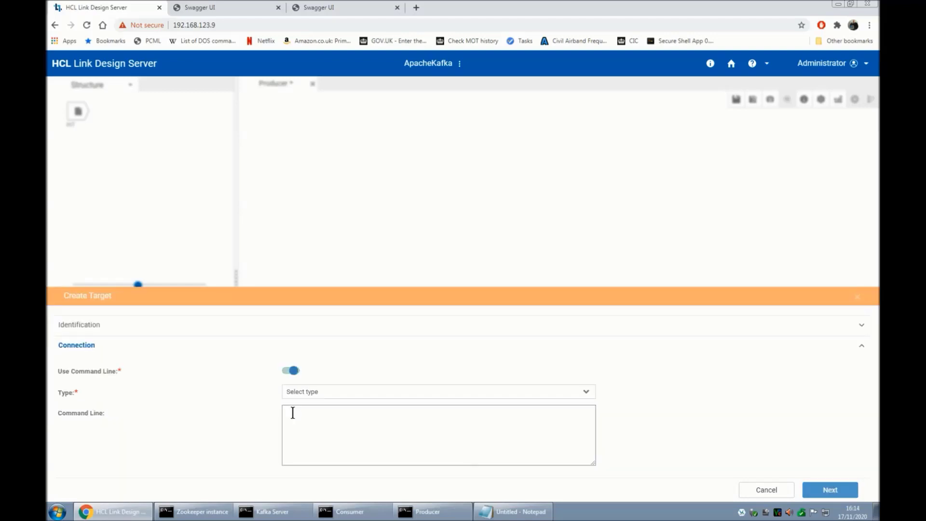
click(317, 391)
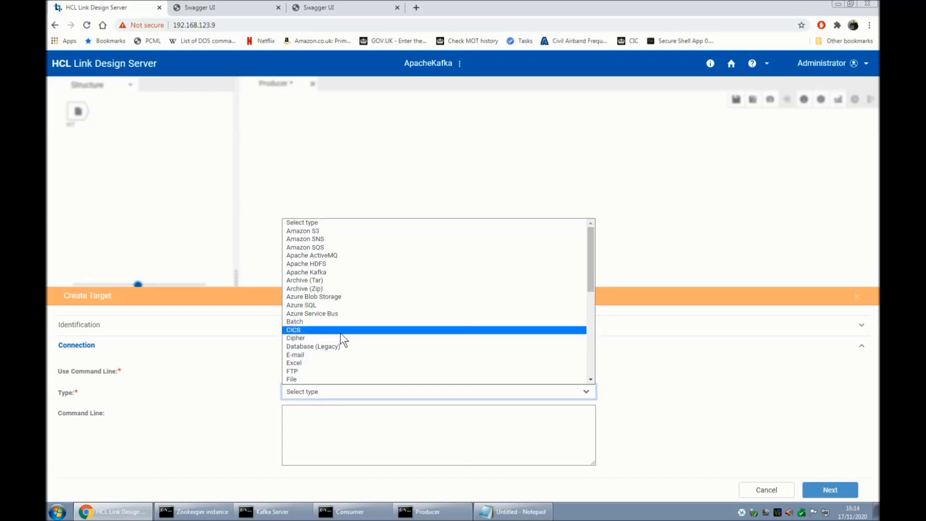
click(334, 272)
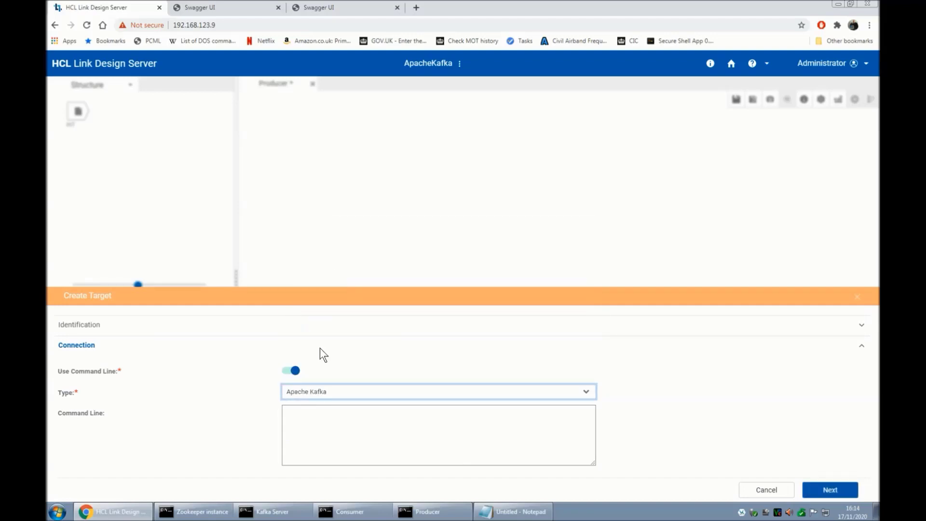
Paste the Kafka command line for server 192.168.123.92 and topic test.
click(308, 415)
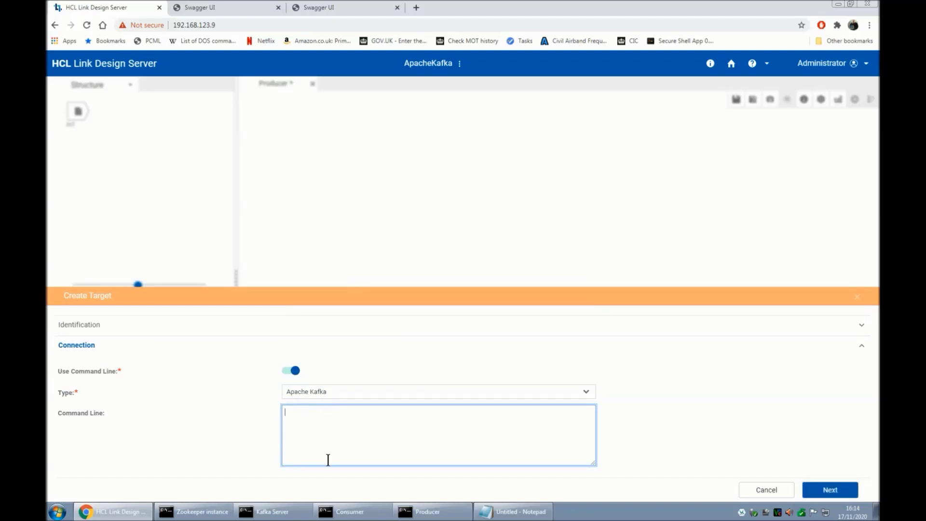
click(507, 514)
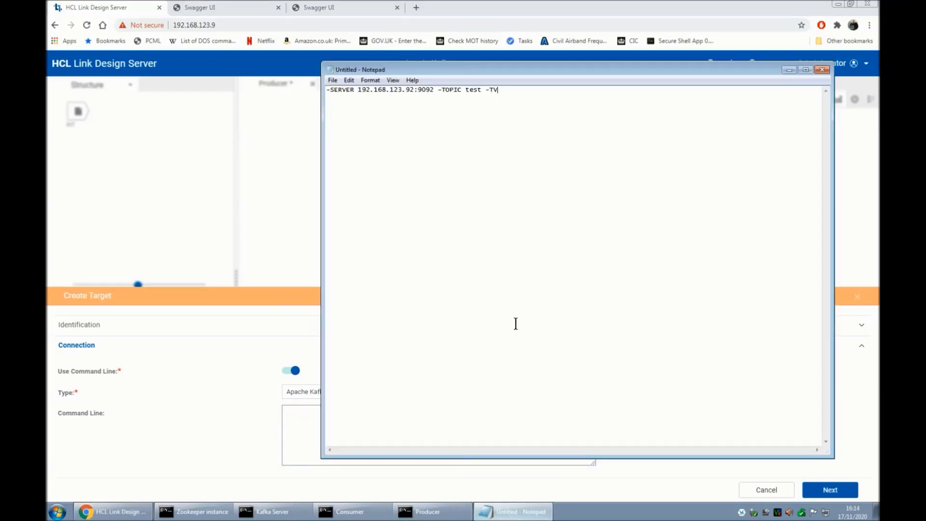
key(ctrl+a)
key(ctrl+c)
key(alt+space)
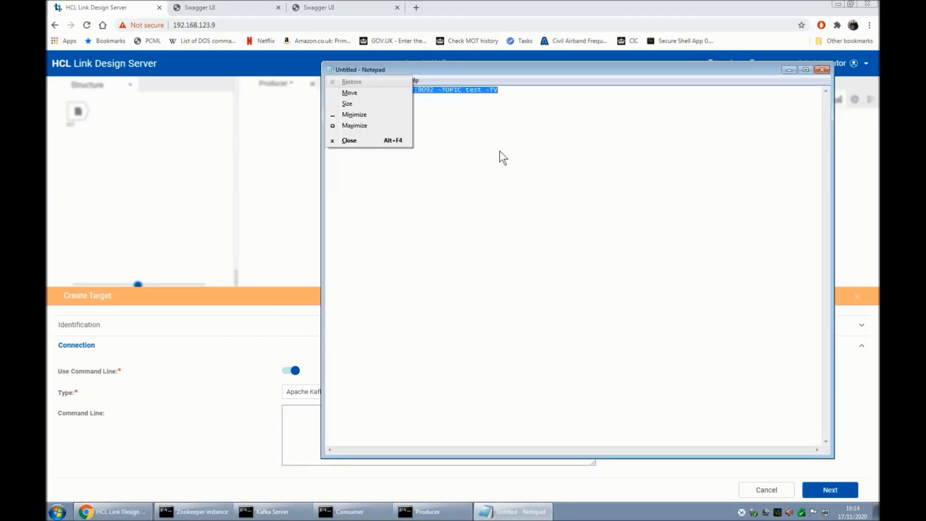
key(n)
key(ctrl+v)
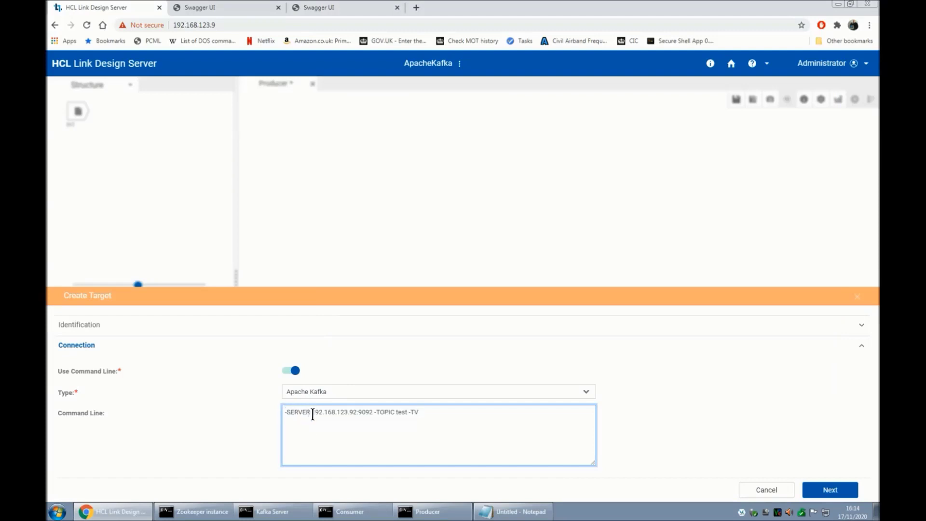
drag(312, 414, 356, 412)
click(830, 491)
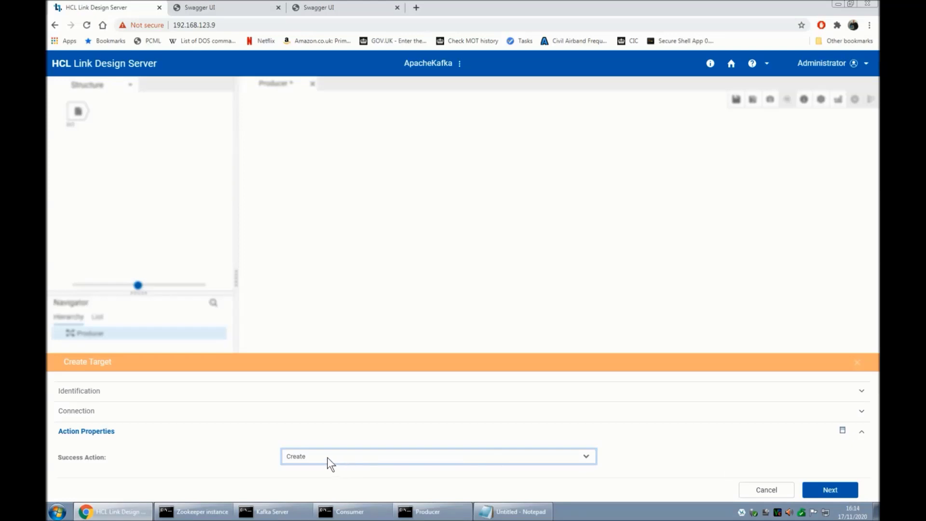
Type Out1 as Generic schema, TextItem type, and finish the target card.
click(829, 490)
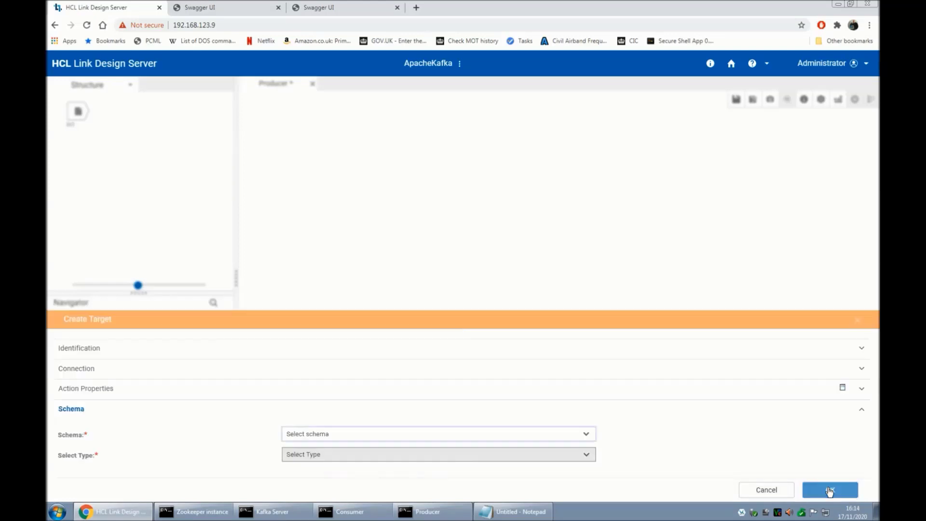
click(315, 433)
click(312, 452)
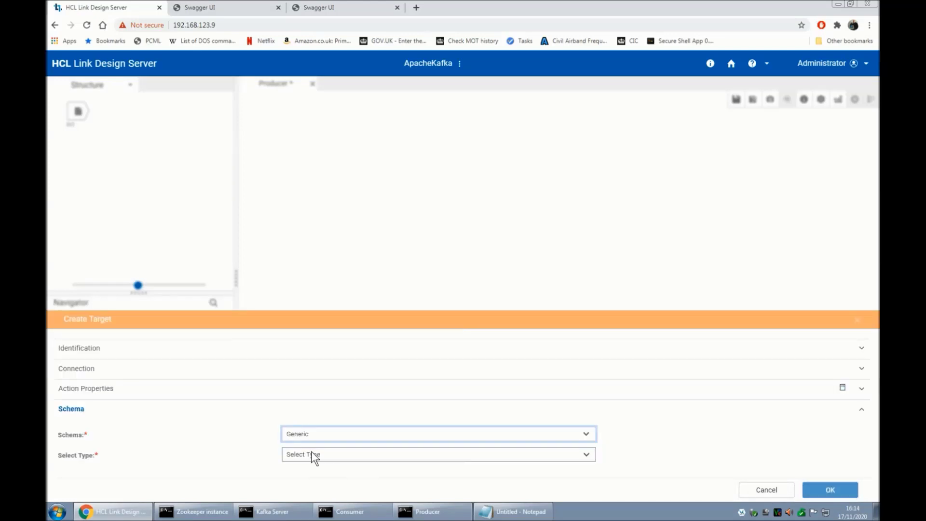
click(314, 452)
click(324, 432)
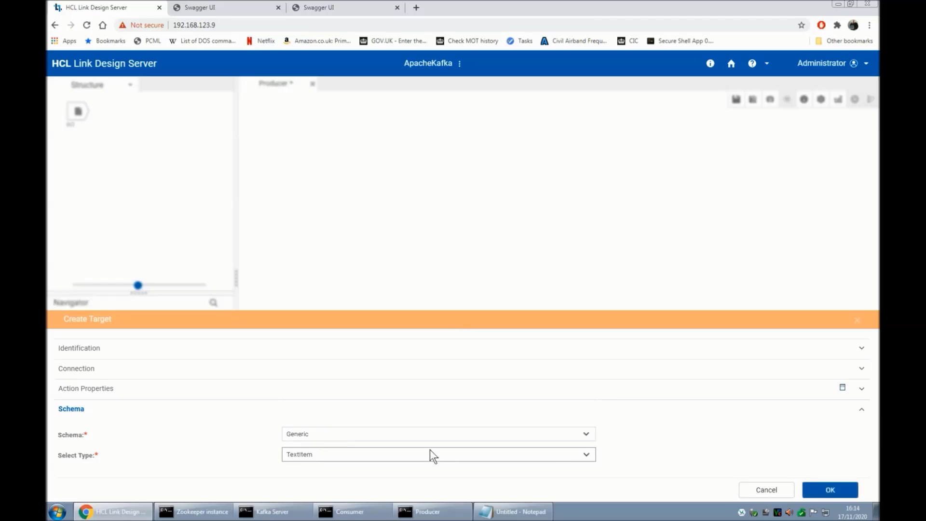
click(815, 490)
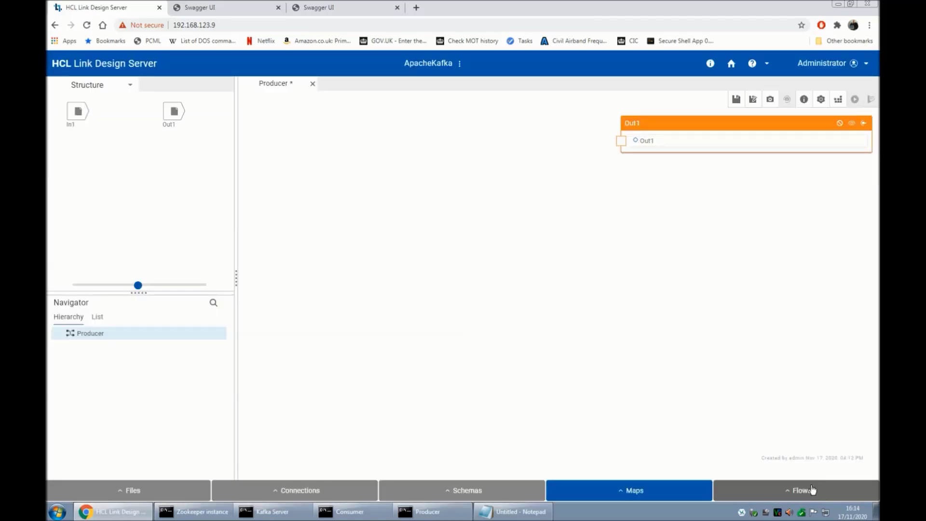
Add In1 to the map, map it onto Out1, and set the rule UPPERCASE(In1).
right_click(90, 118)
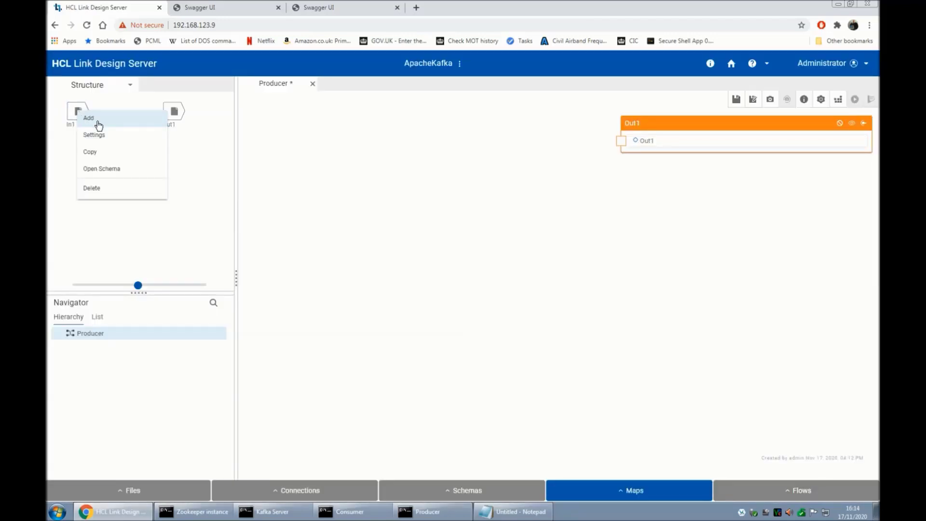
click(99, 124)
click(621, 141)
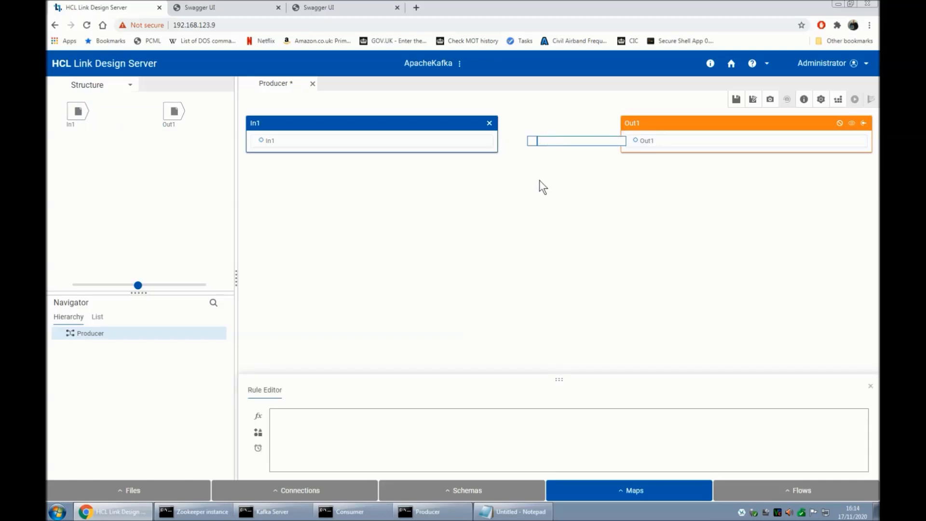
drag(268, 141, 647, 140)
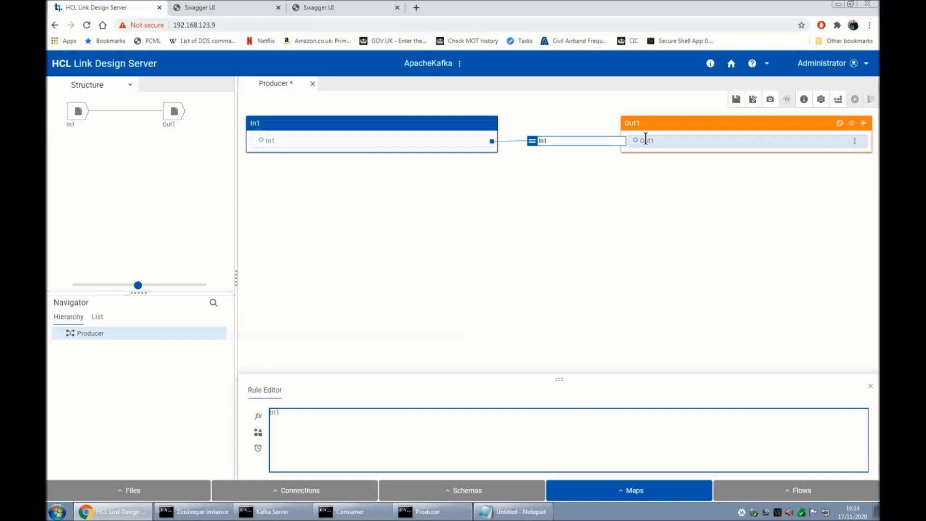
click(389, 419)
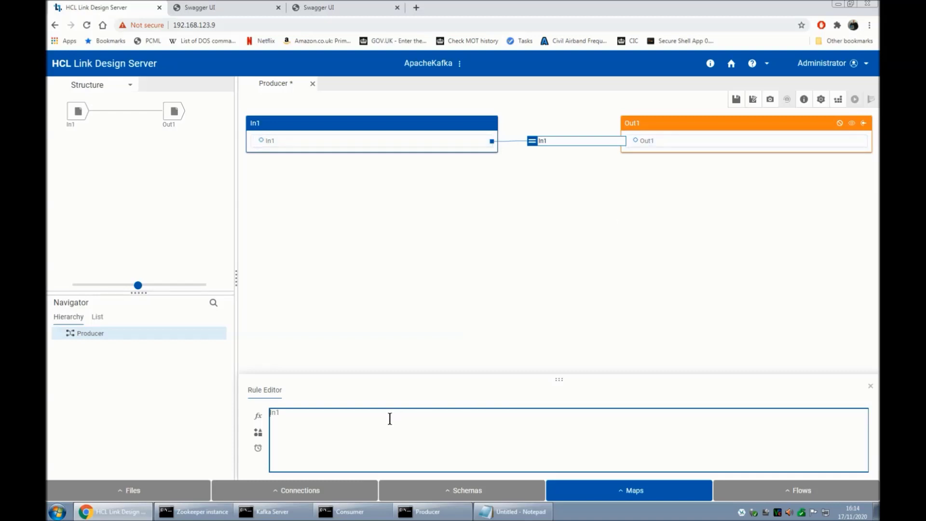
text(UPPERCASE(In1))
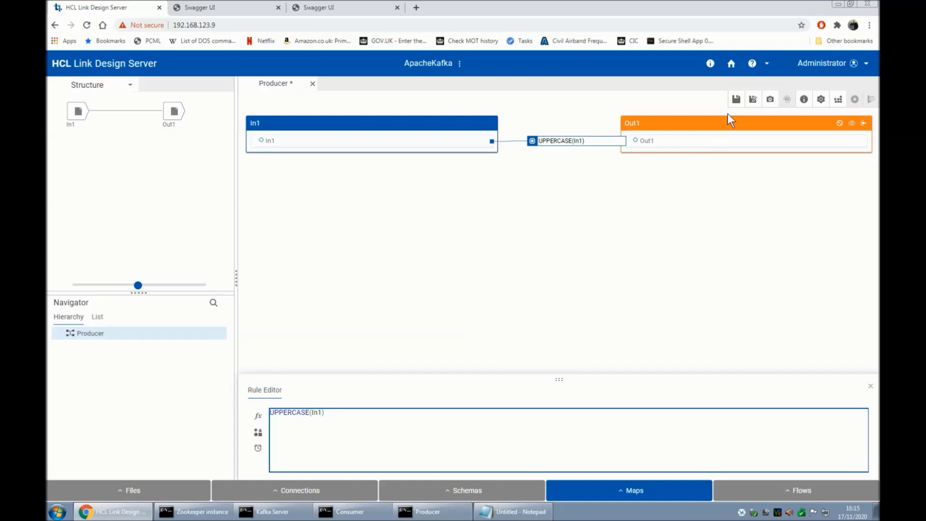
Save and build the Producer map, dismissing the Built Successfully message.
click(736, 100)
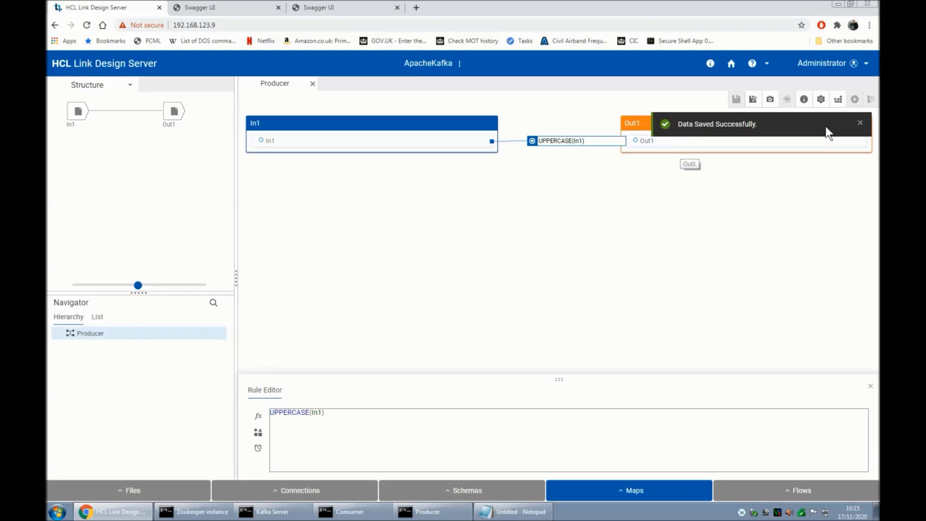
click(838, 99)
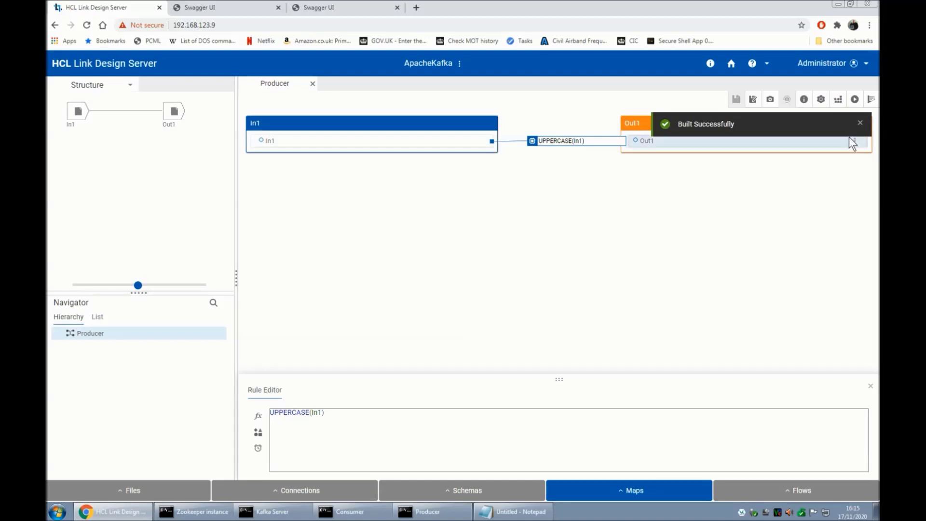
click(860, 125)
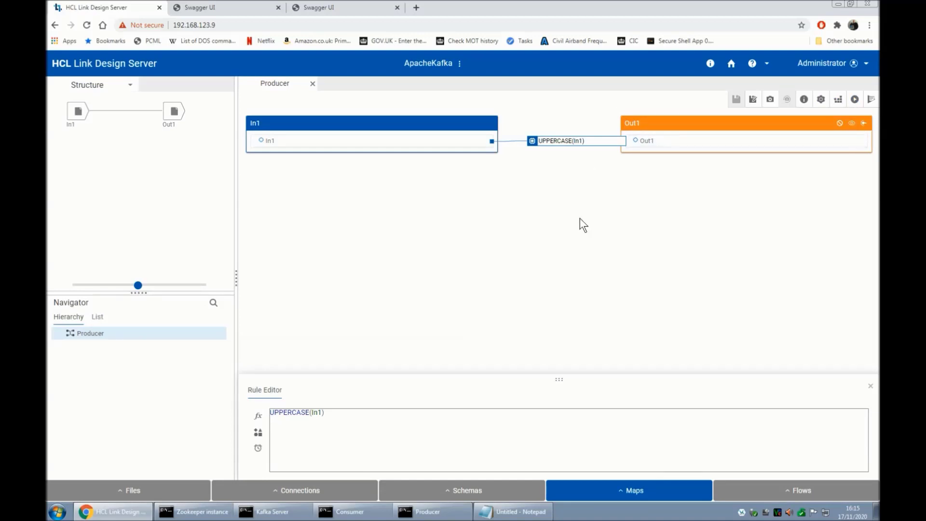
Run the Producer map beside the Kafka consumer and confirm it prints 'THIS IS A MESSAGE FROM HCL LINK'.
key(super+Left)
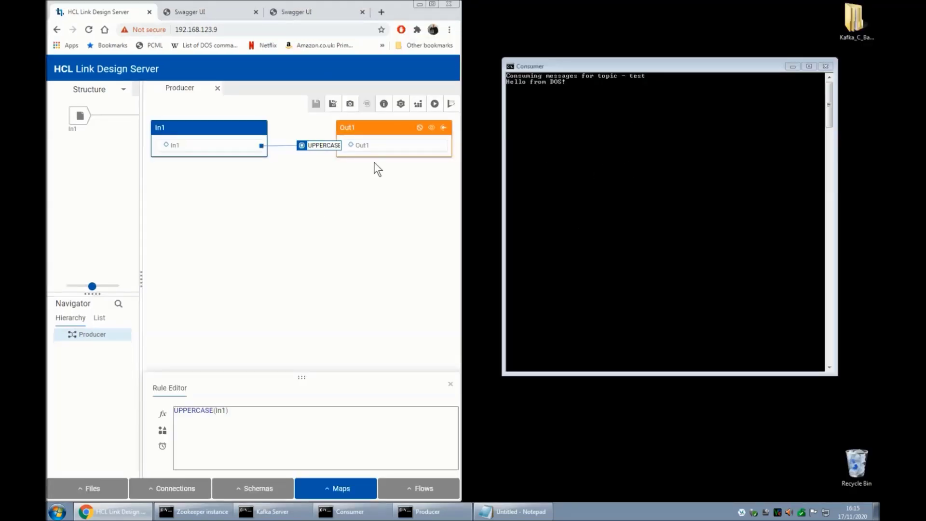
click(435, 105)
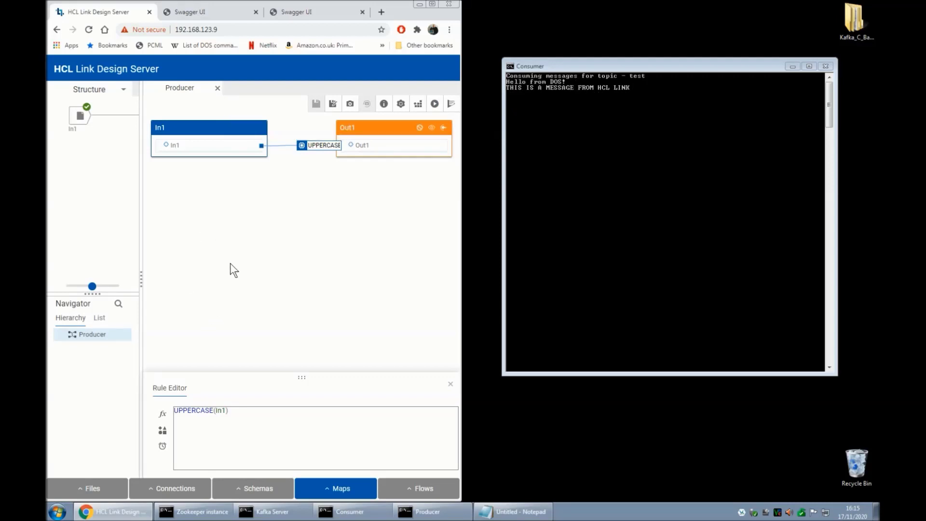
click(433, 4)
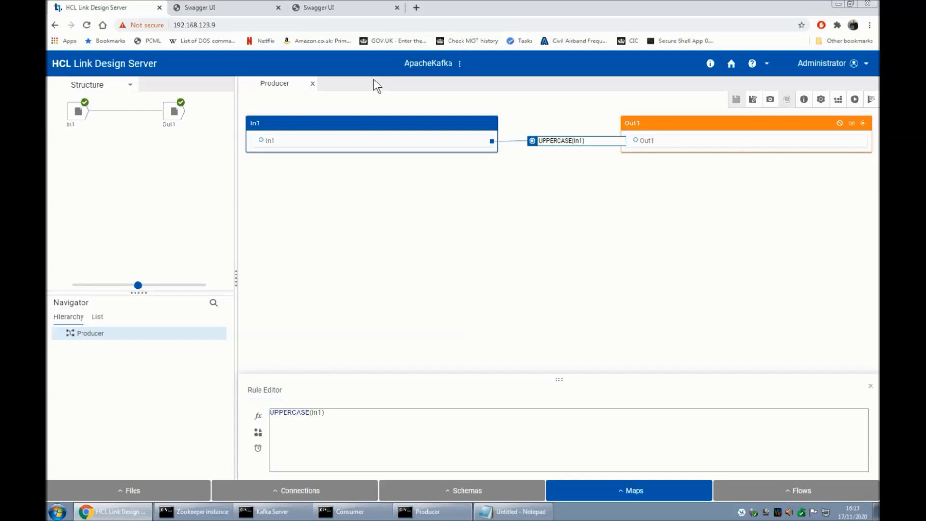
Close the Producer map and start a new package from the home page's deployment packages list.
click(314, 87)
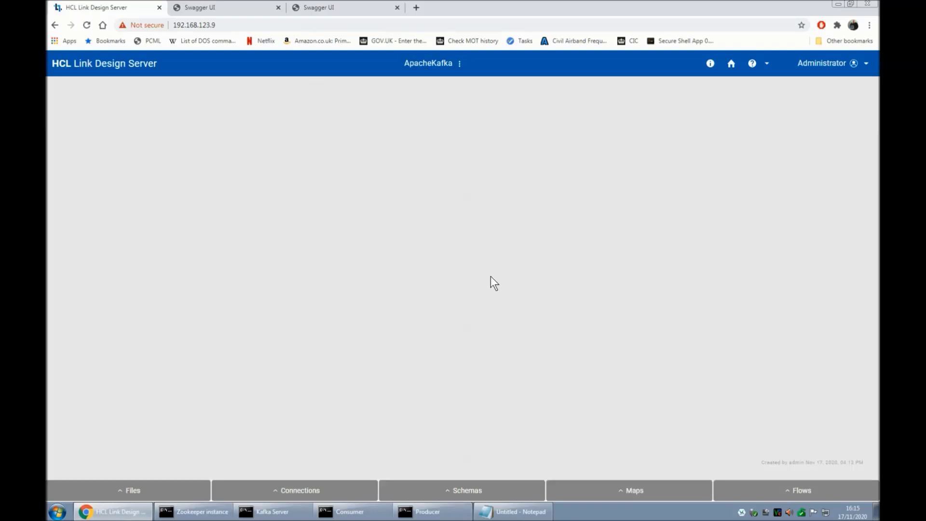
click(731, 64)
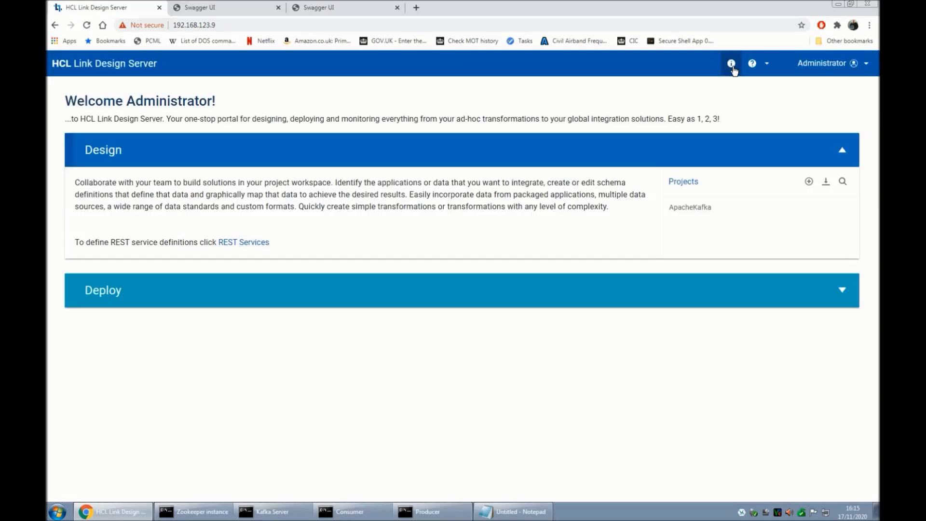
click(259, 291)
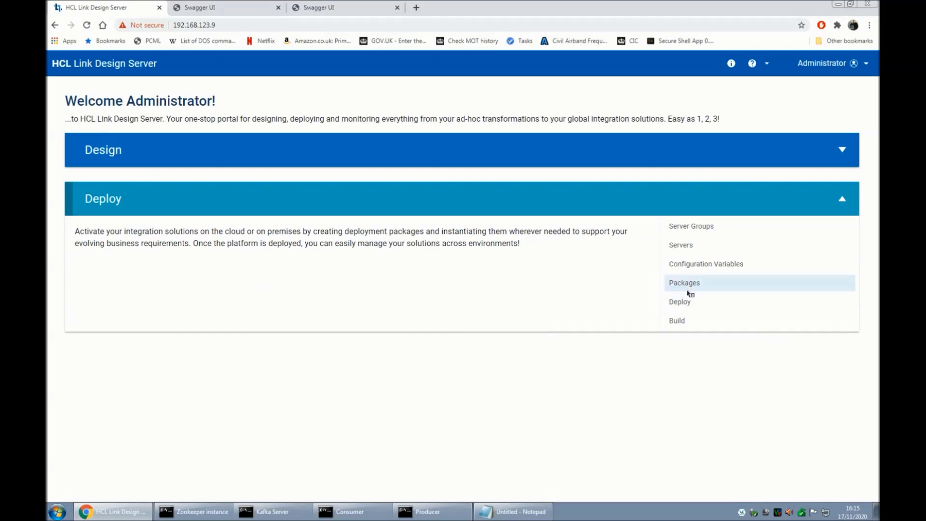
click(687, 286)
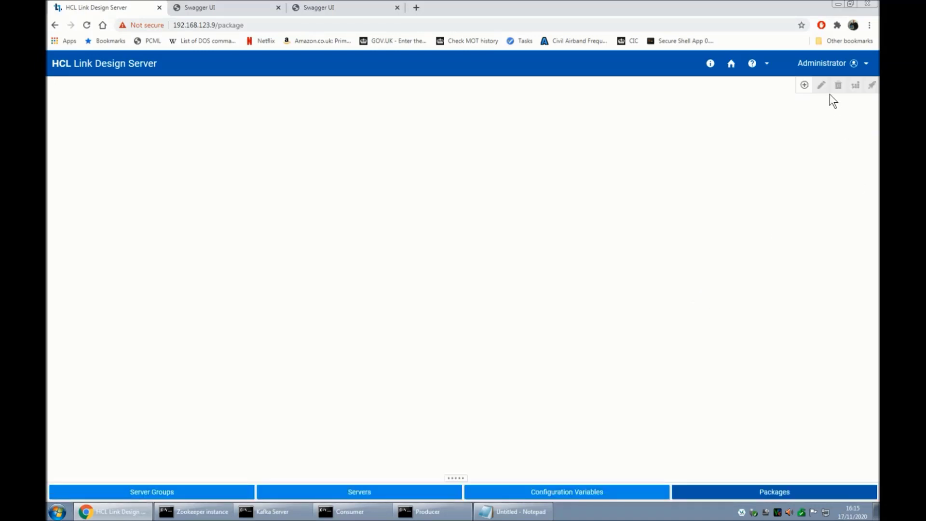
click(804, 86)
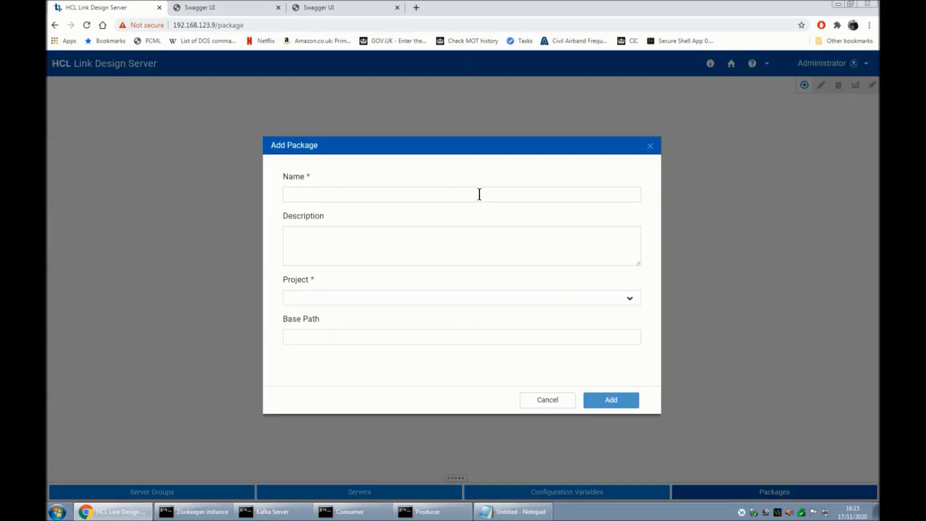
Create Package1 in the ApacheKafka project containing the Producer map.
click(479, 194)
text(Pckage)
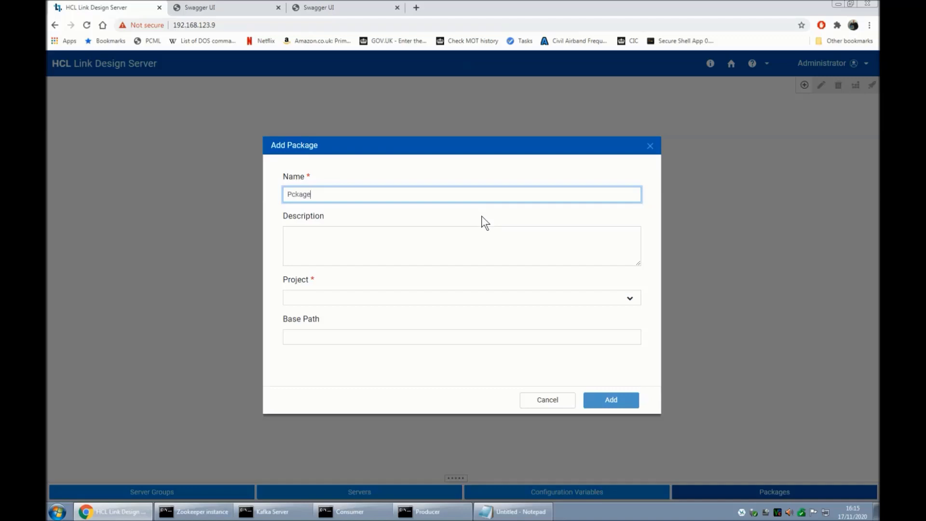
key(ctrl+a)
text(Package1)
click(382, 298)
click(365, 317)
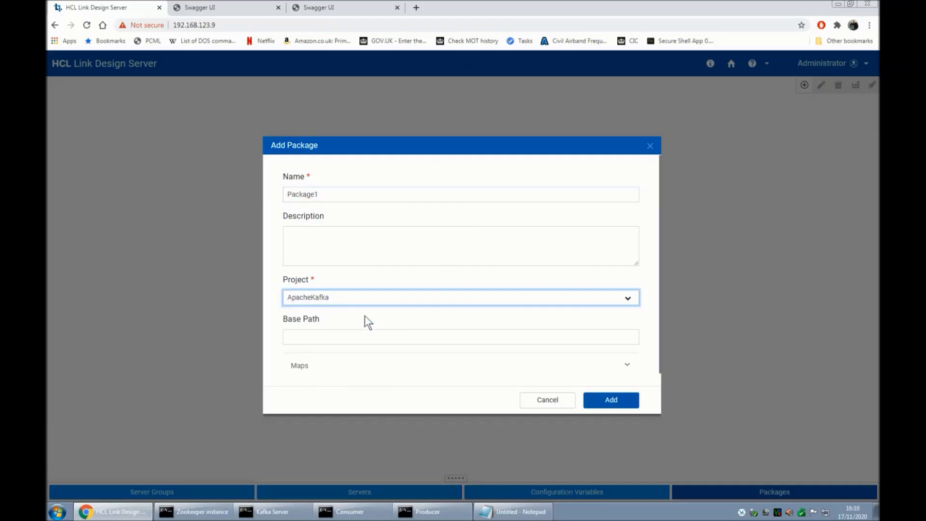
scroll(365, 316, down, 1)
click(316, 355)
scroll(368, 326, down, 2)
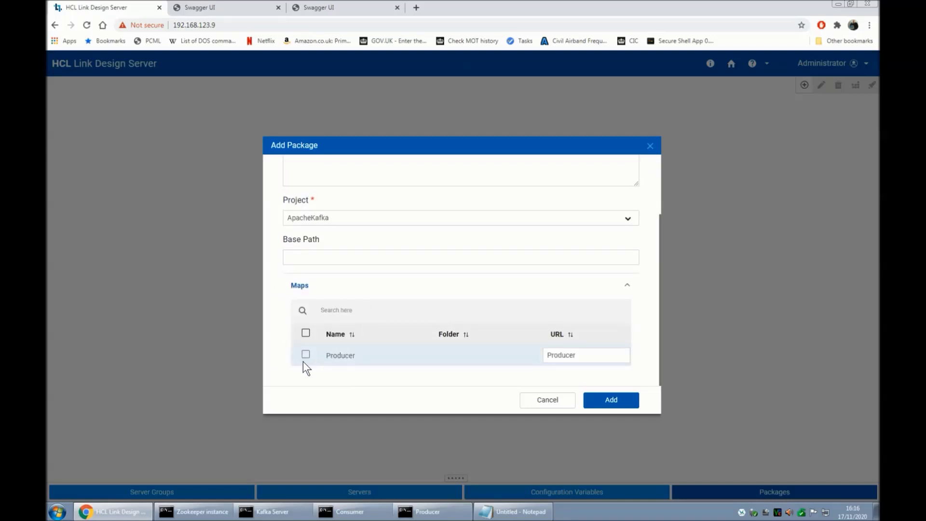
click(305, 357)
click(611, 402)
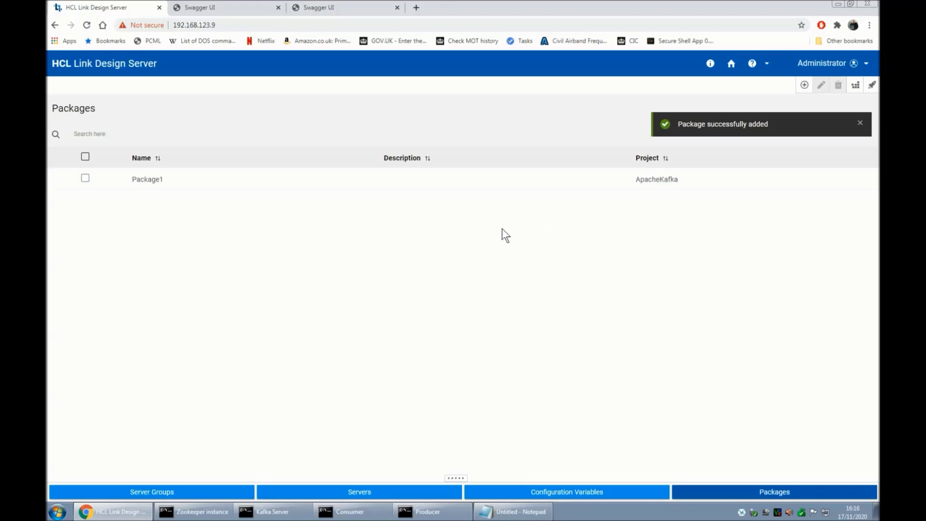
Deploy Package1 to the LocalRestAPI server and close the deployment window.
click(85, 180)
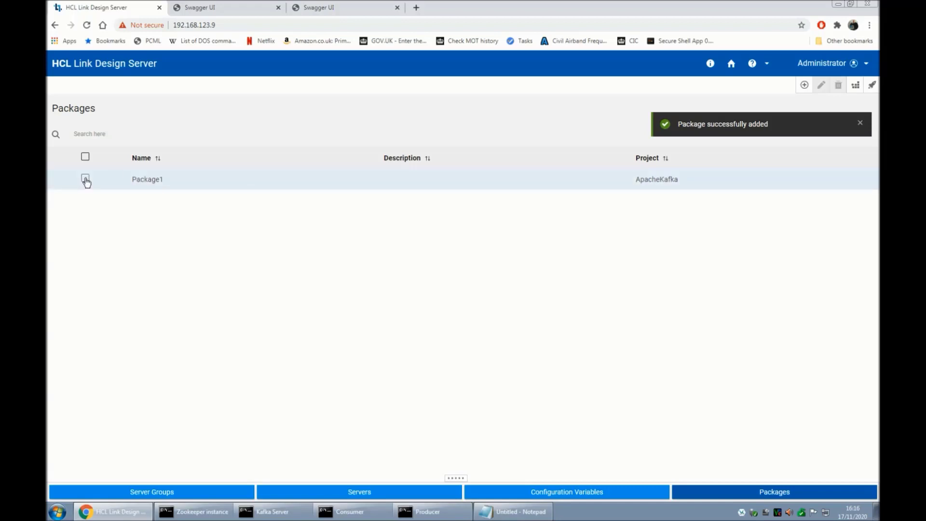
click(872, 91)
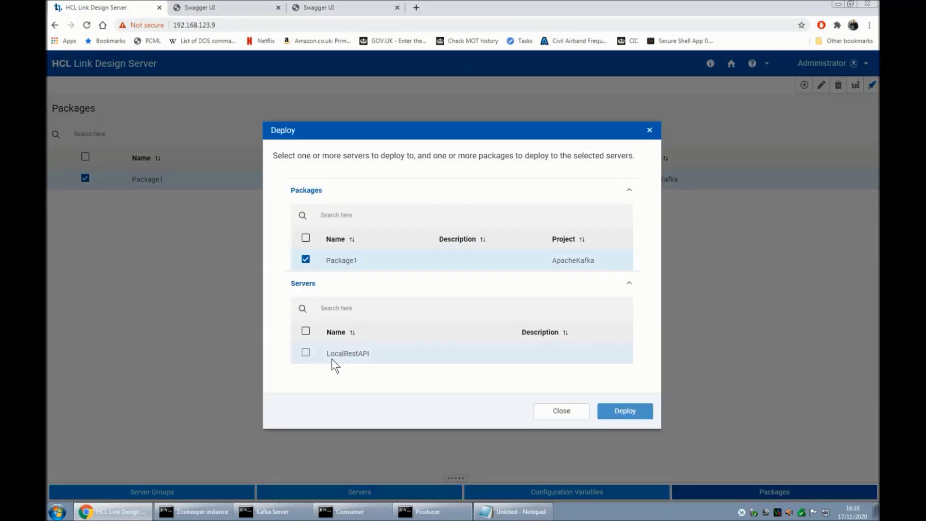
click(306, 353)
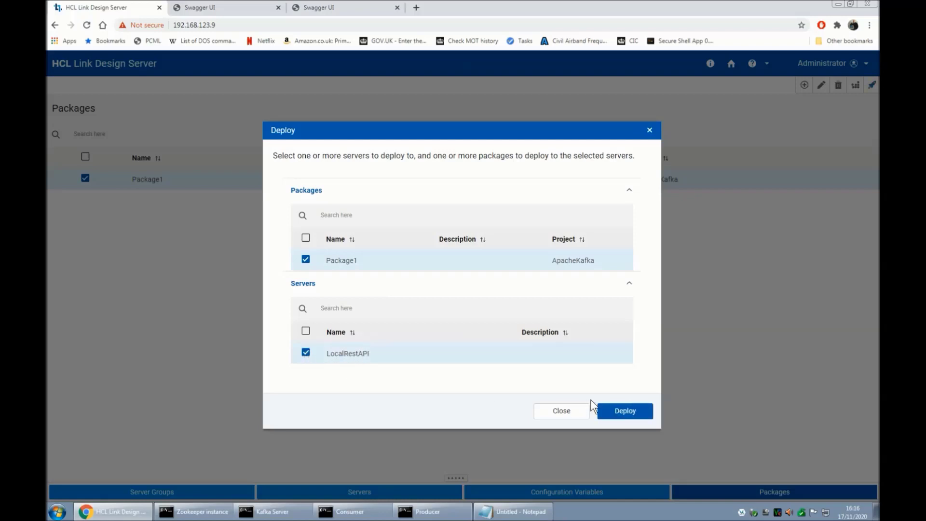
click(620, 411)
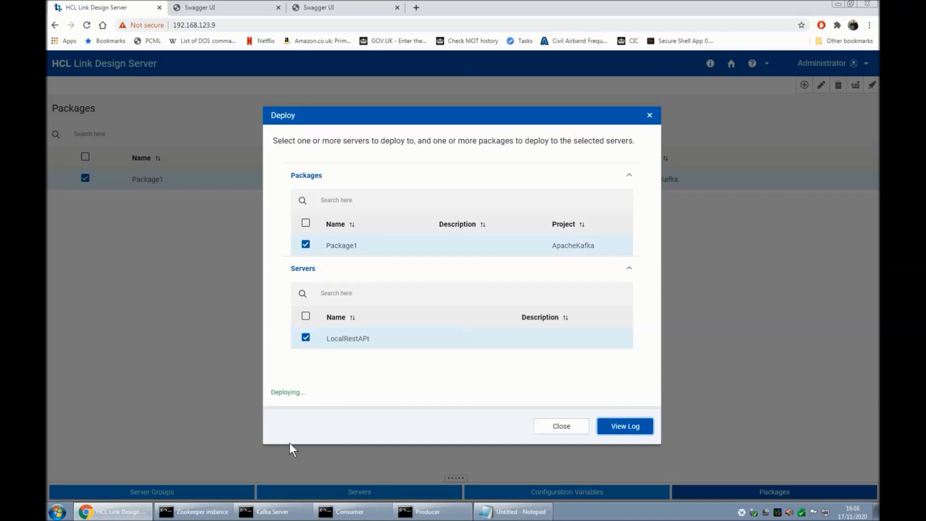
click(554, 427)
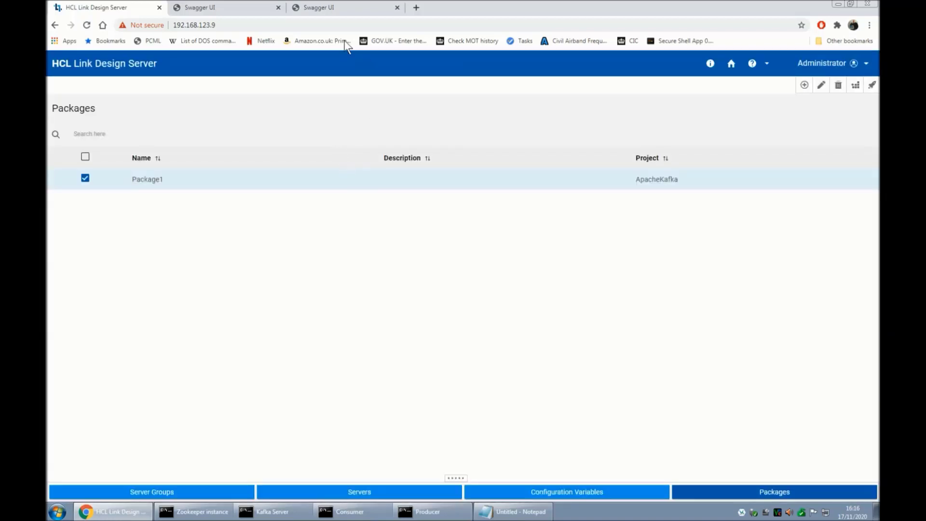
Reload Swagger UI and open PUT /v2/run/Producer with Try it out enabled.
click(333, 7)
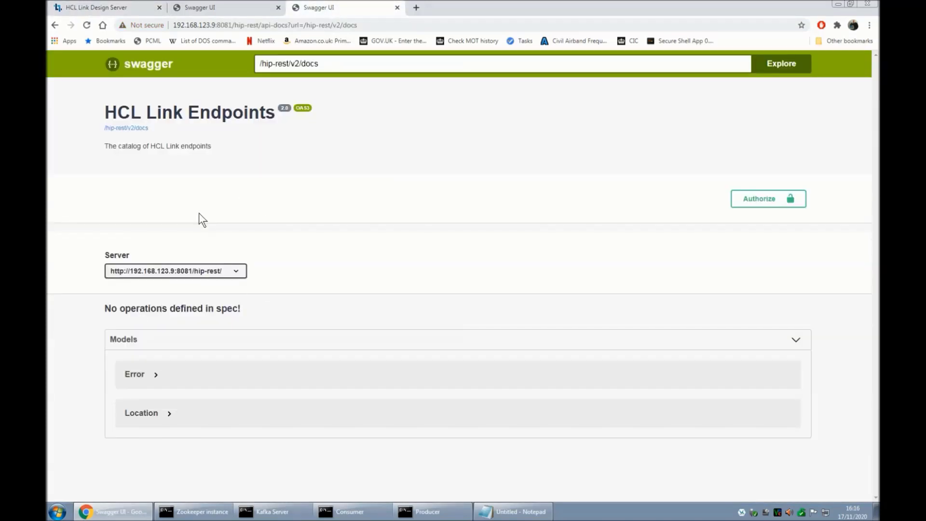
click(86, 25)
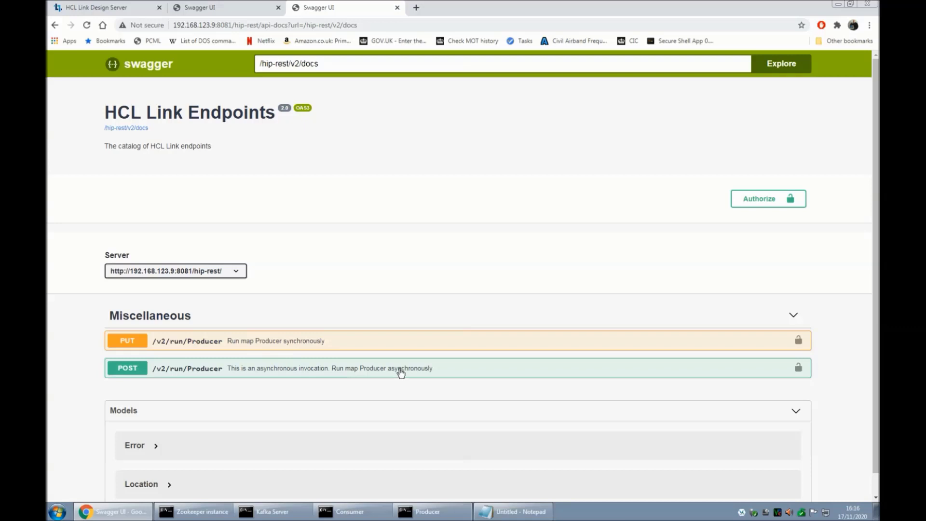
click(258, 344)
scroll(285, 344, down, 3)
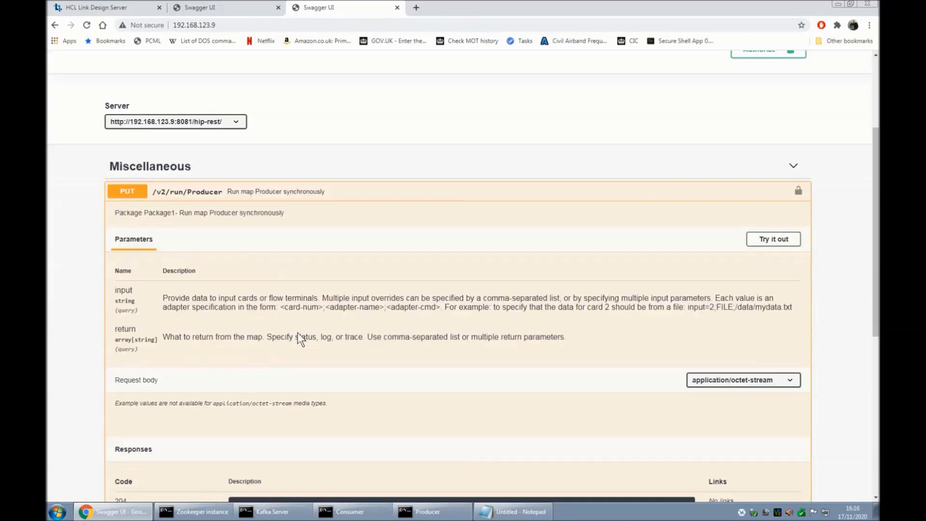
click(776, 244)
scroll(566, 290, down, 5)
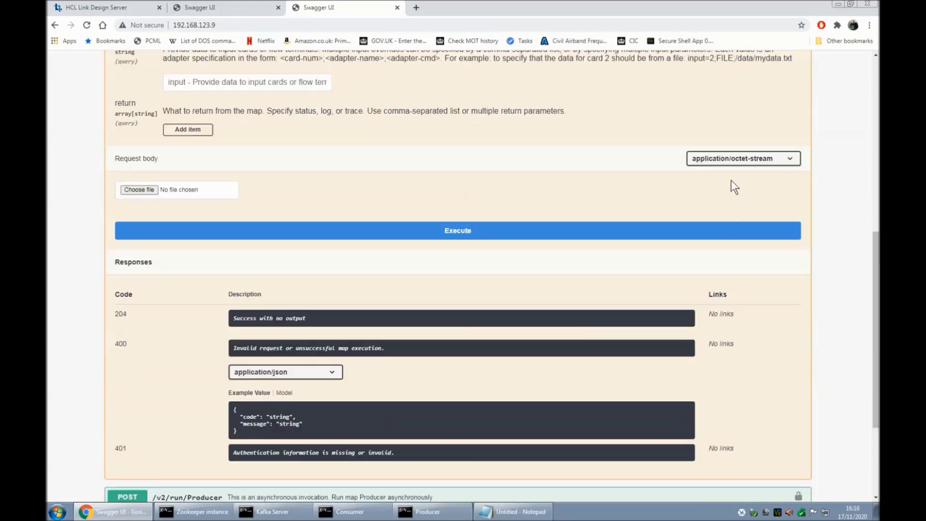
Set the request body to text/plain 'Hello from the REST API' and snap Chrome to the left half.
click(721, 159)
click(707, 179)
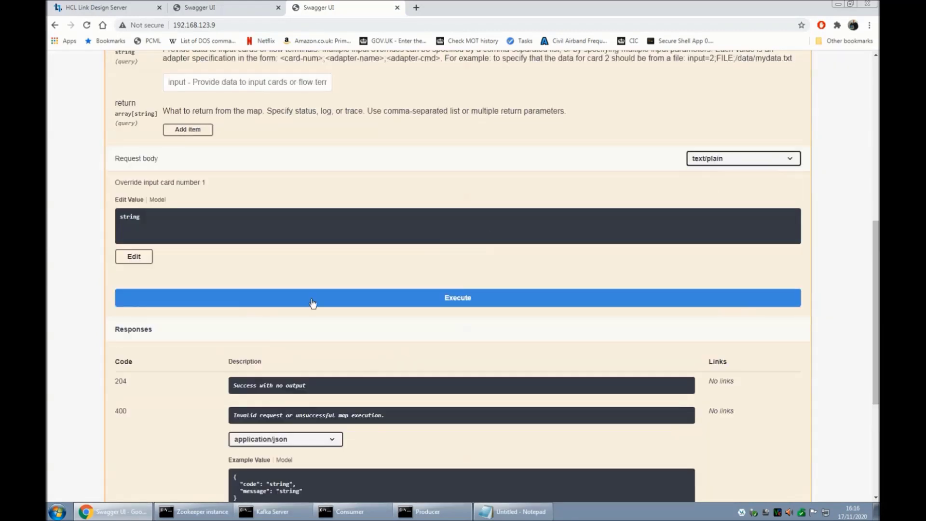
click(147, 259)
click(192, 199)
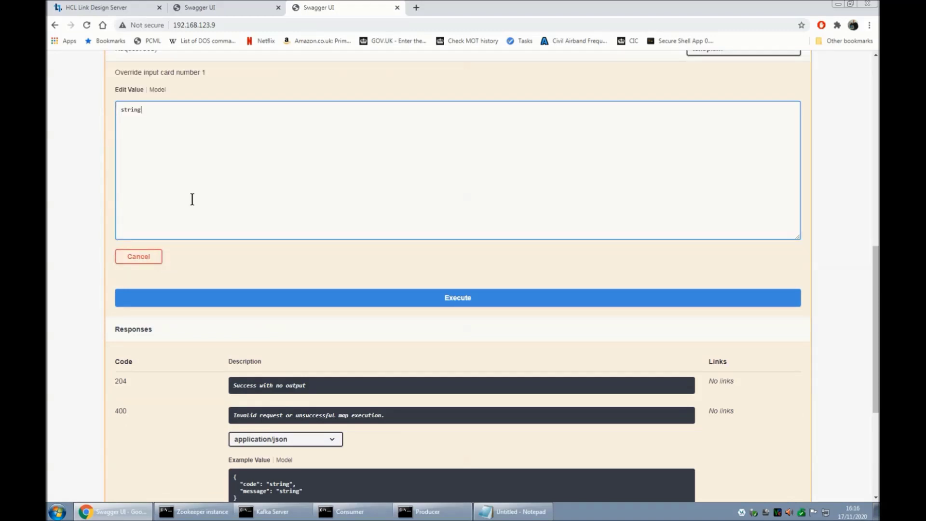
key(ctrl+a)
text(Hello from the REST API)
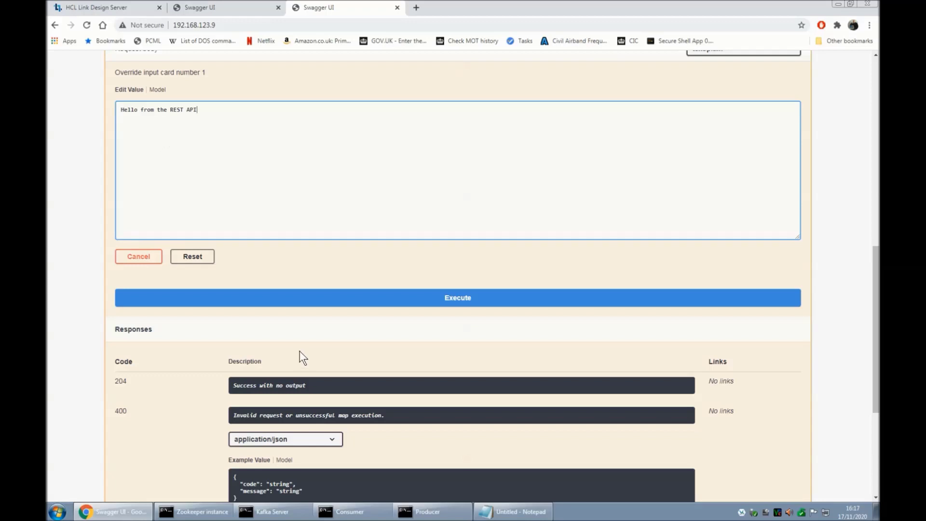
scroll(300, 352, down, 3)
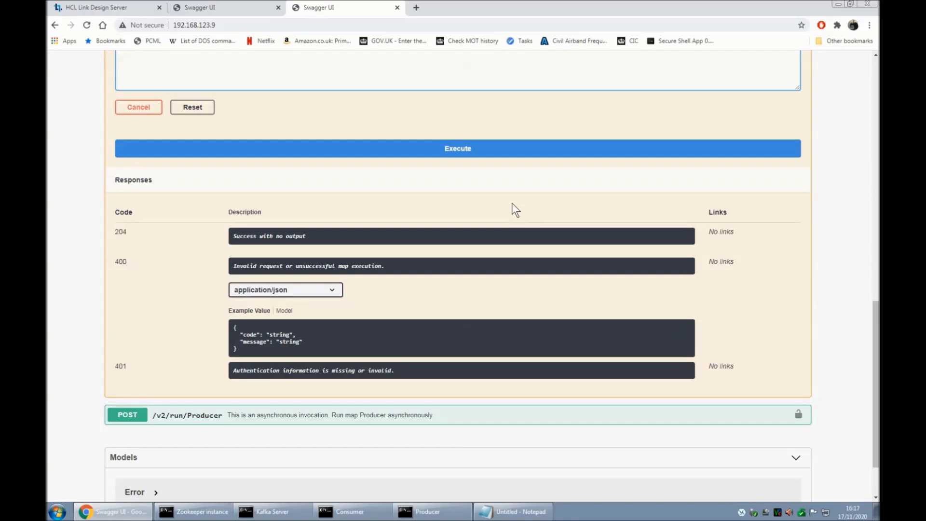
key(super+Left)
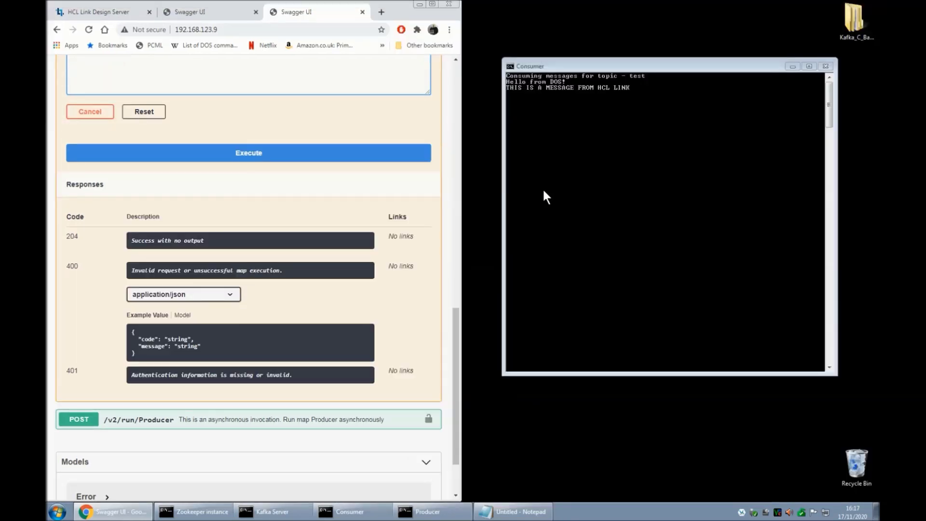
Execute the PUT request so the consumer prints 'HELLO FROM THE REST API', then copy the curl command.
click(255, 157)
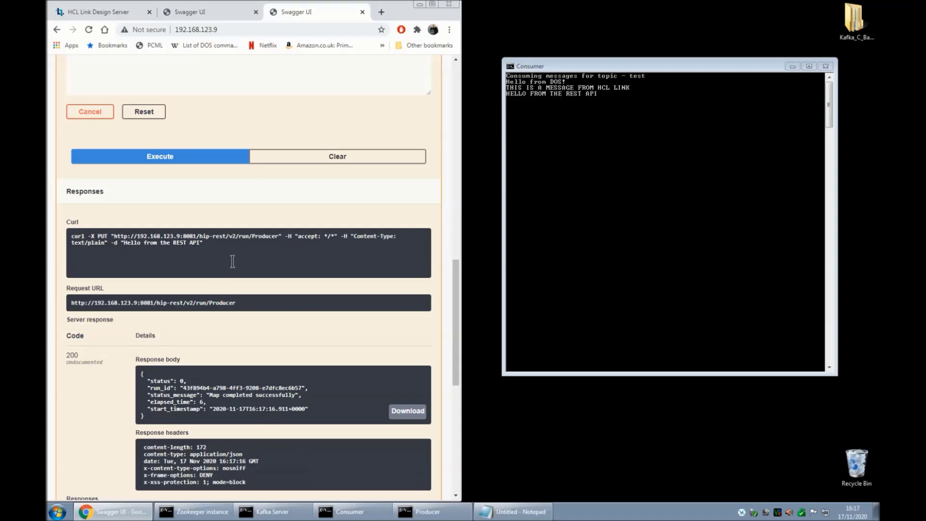
triple_click(225, 249)
key(super+c)
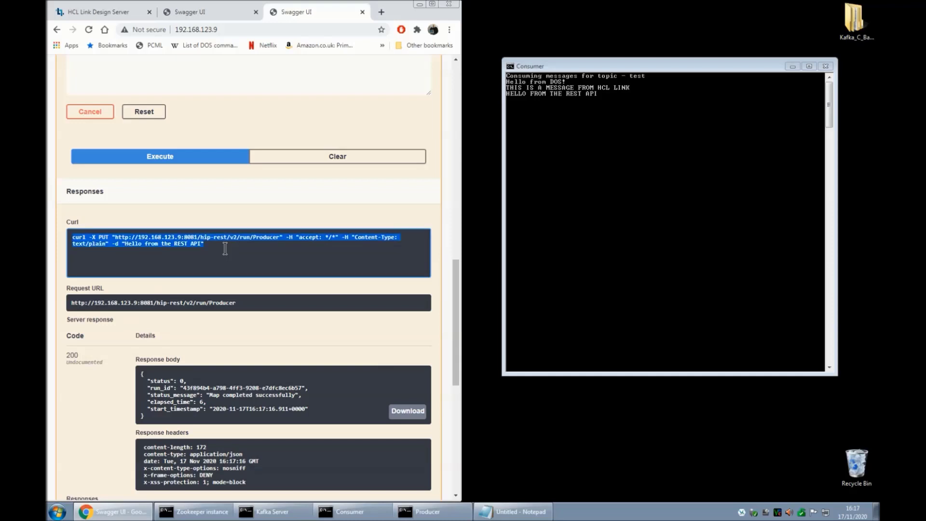
key(super+r)
In Command Prompt, run the pasted curl command with the message 'Hello from the REST API and CURL'.
text(cmd)
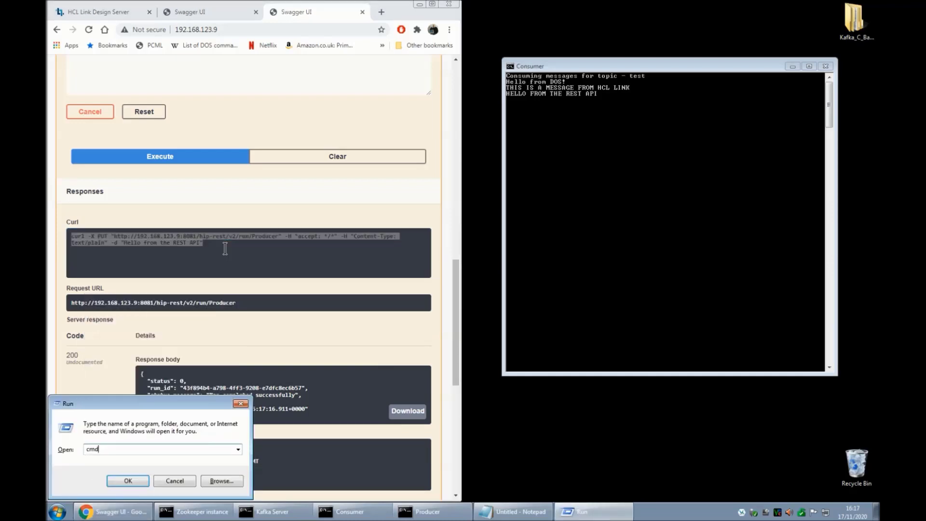
key(Return)
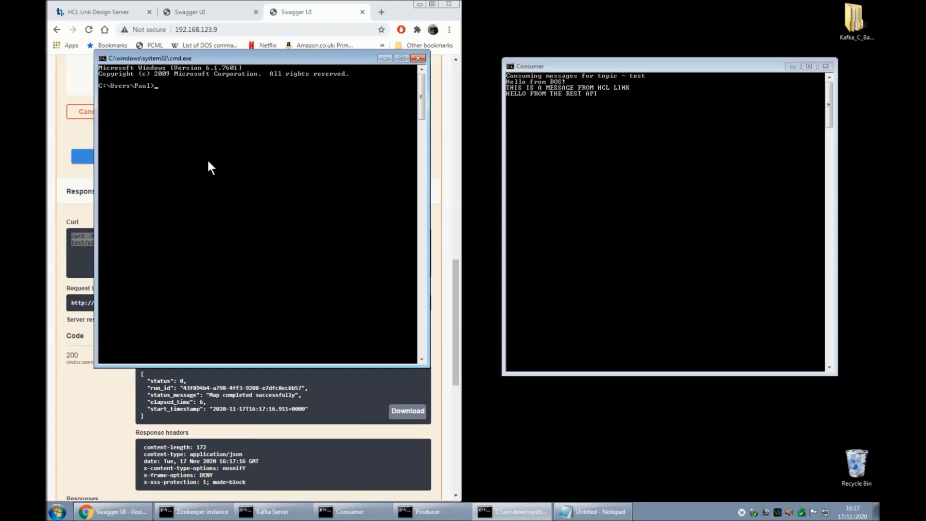
right_click(209, 162)
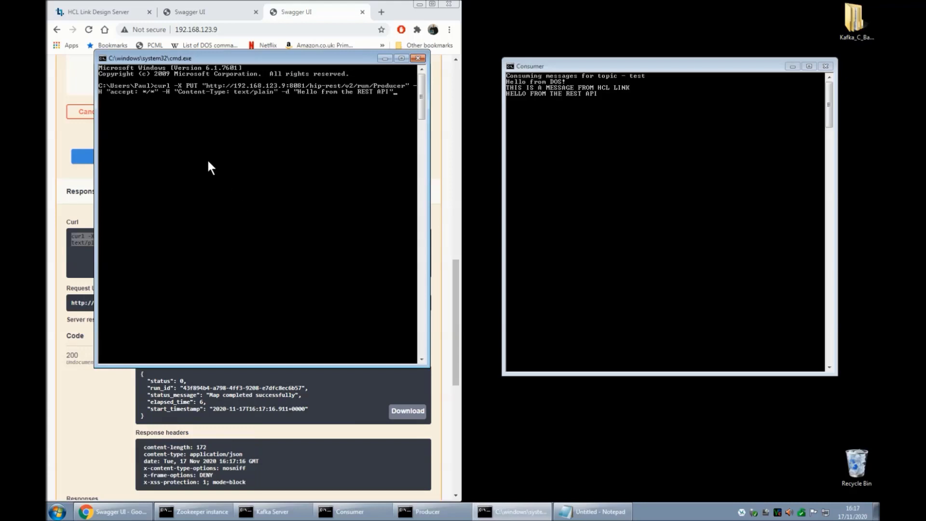
key(BackSpace)
text(and CURL")
key(Return)
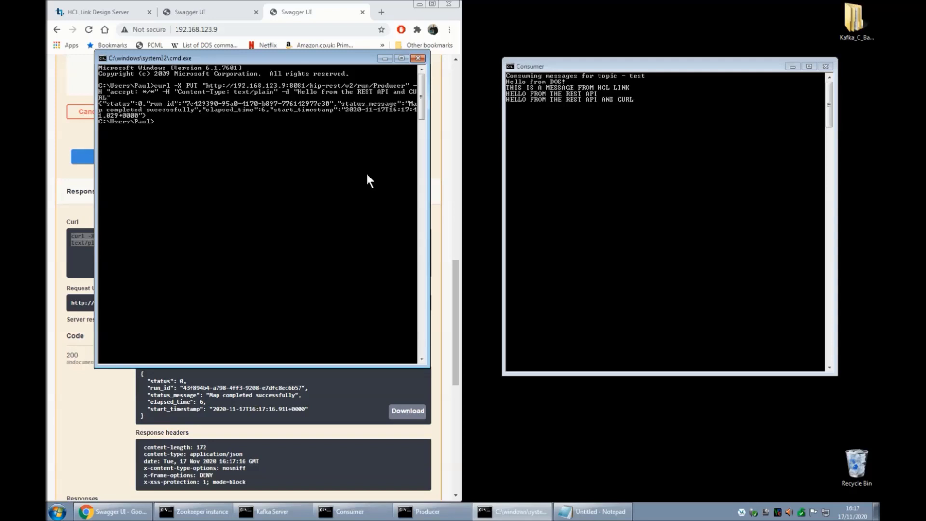